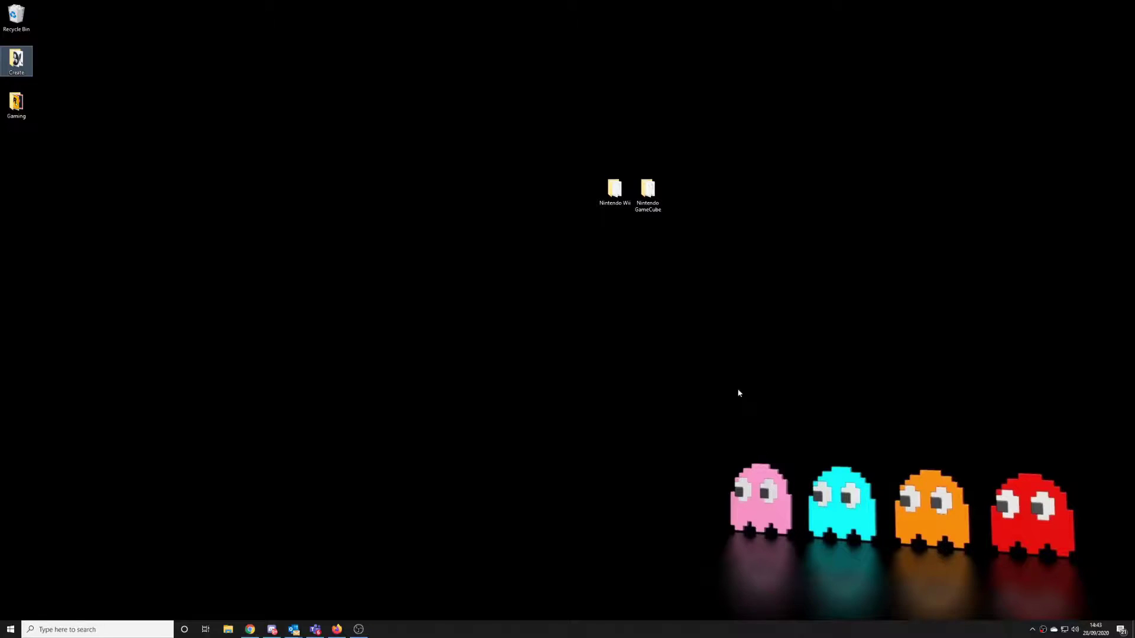
Examine the game files stored in the desktop's Nintendo Wii and Nintendo GameCube folders.
double_click(614, 190)
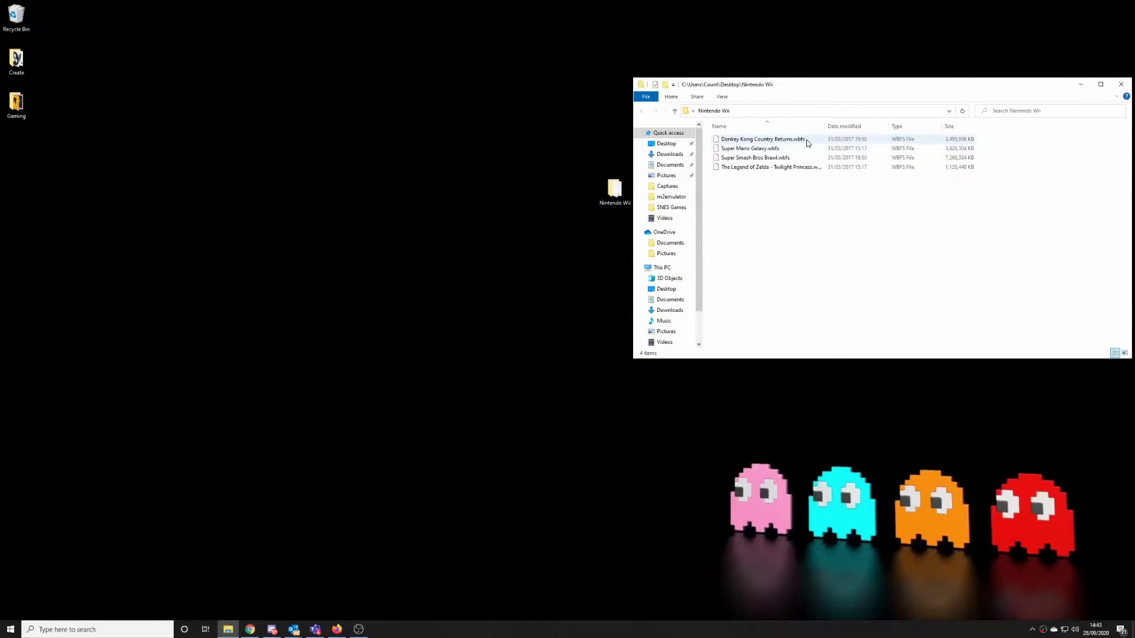
left_click(1121, 84)
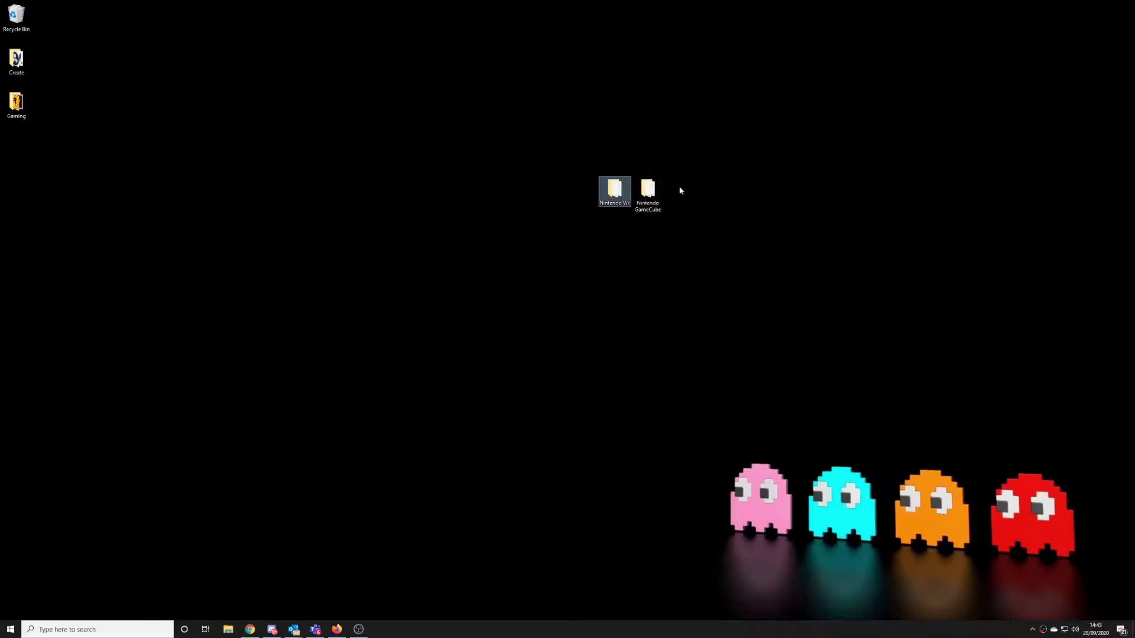
double_click(653, 190)
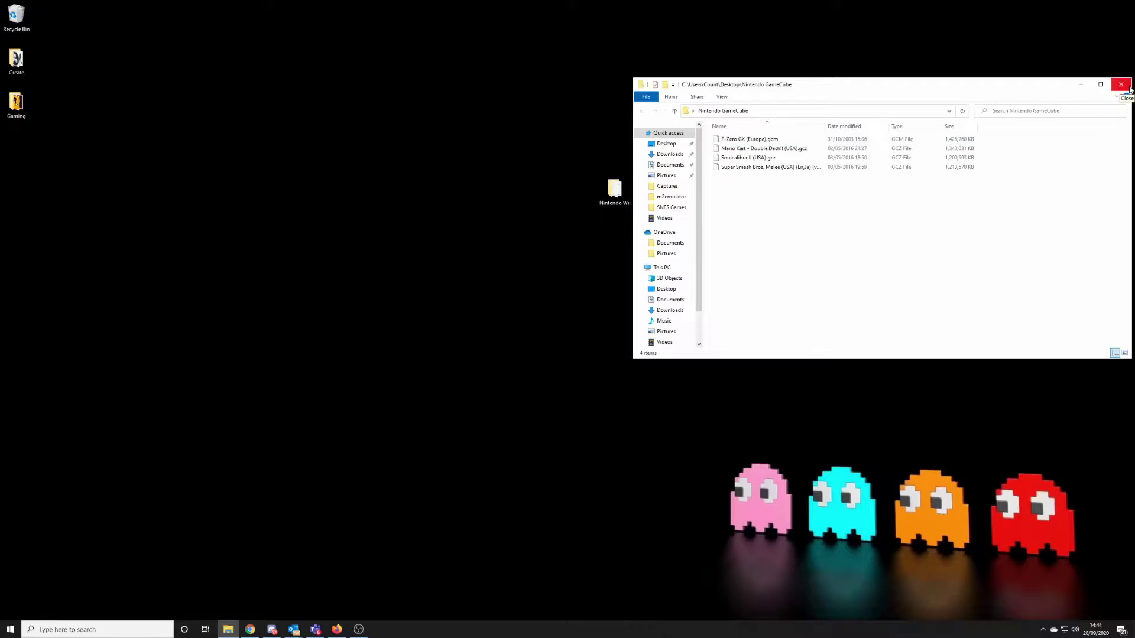
left_click(1128, 87)
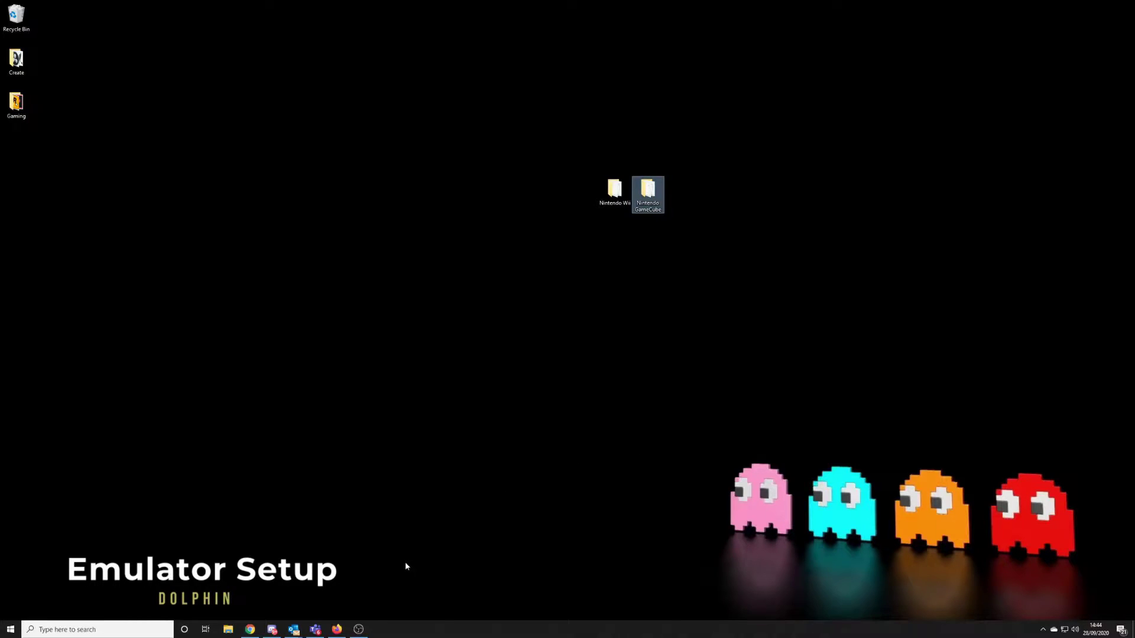
Switch to Firefox and download the stable Dolphin 5.0 installer for Windows x64 from the Dolphin website.
left_click(340, 630)
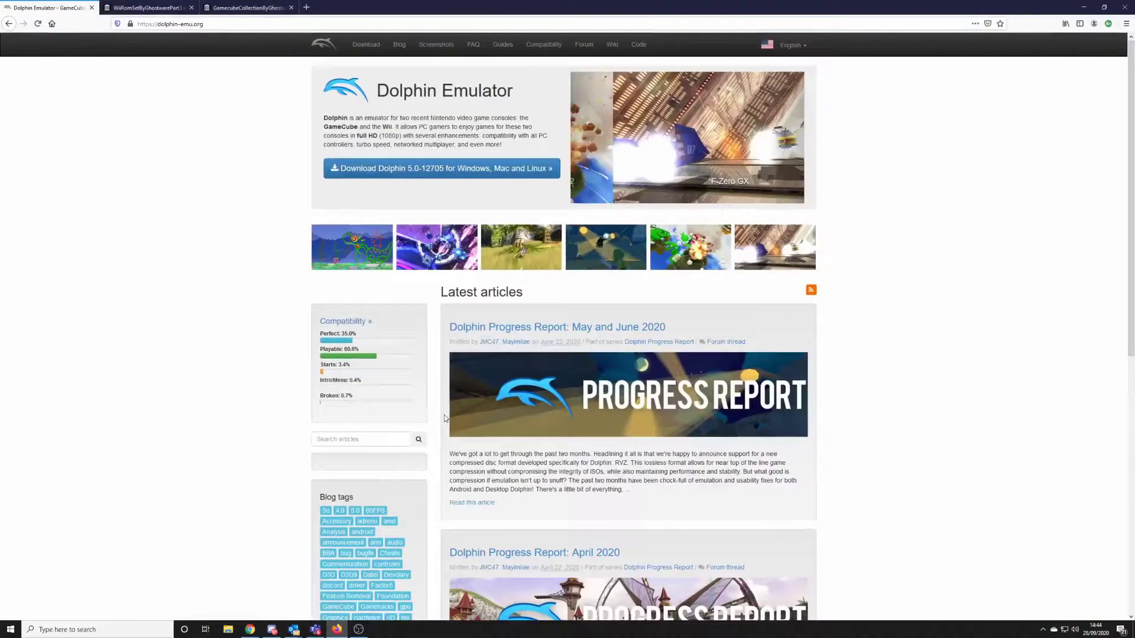
left_click(341, 172)
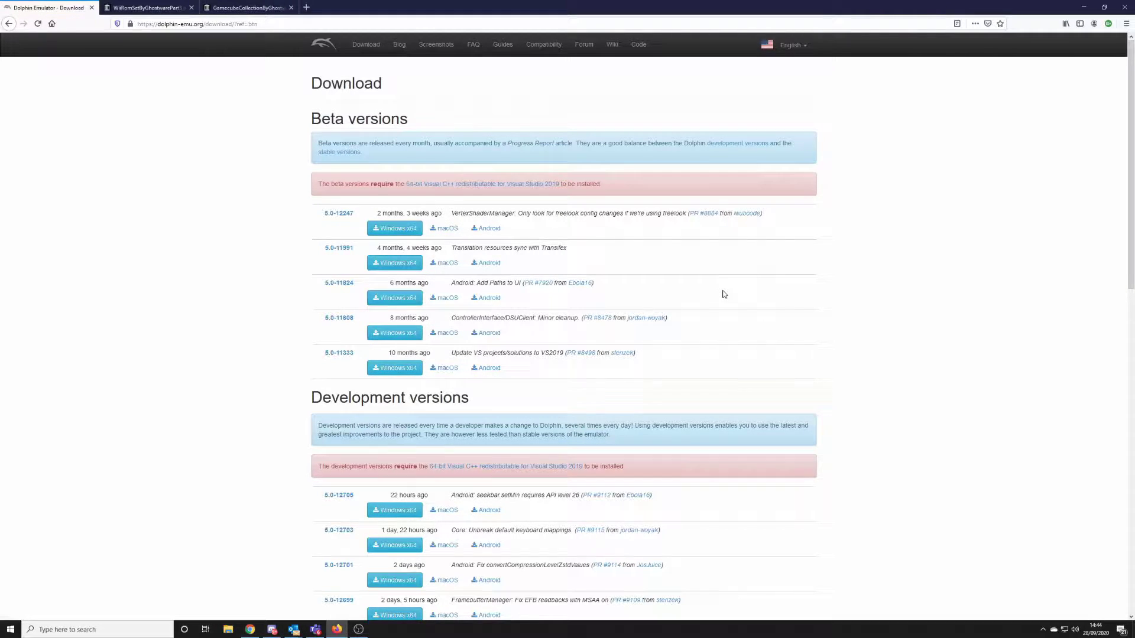
scroll(724, 294, "down", 3)
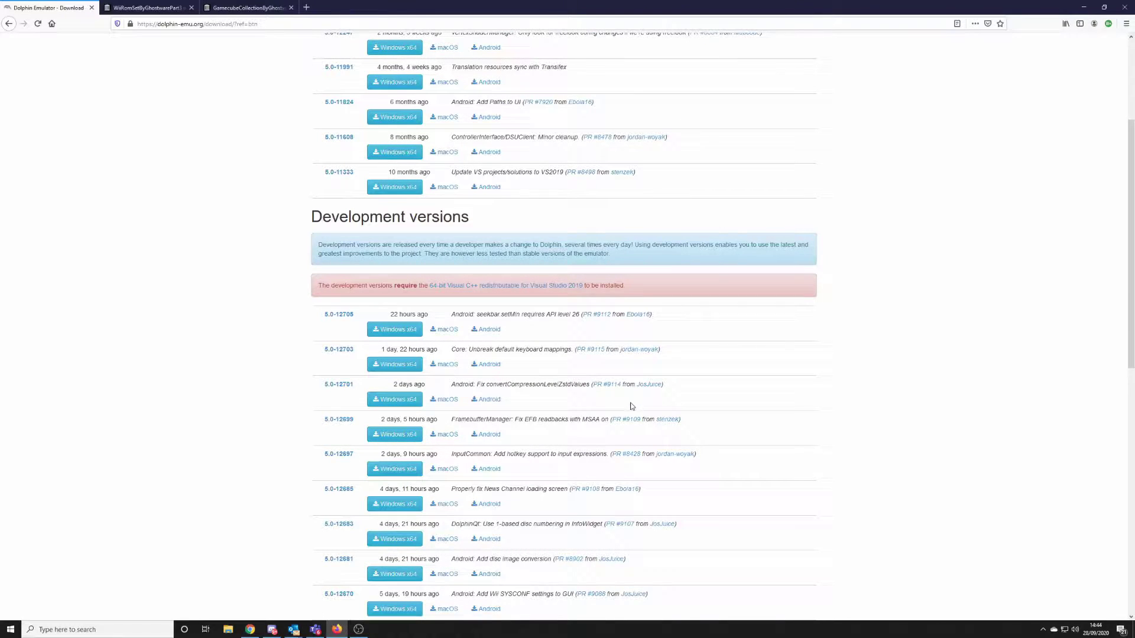
scroll(633, 414, "down", 8)
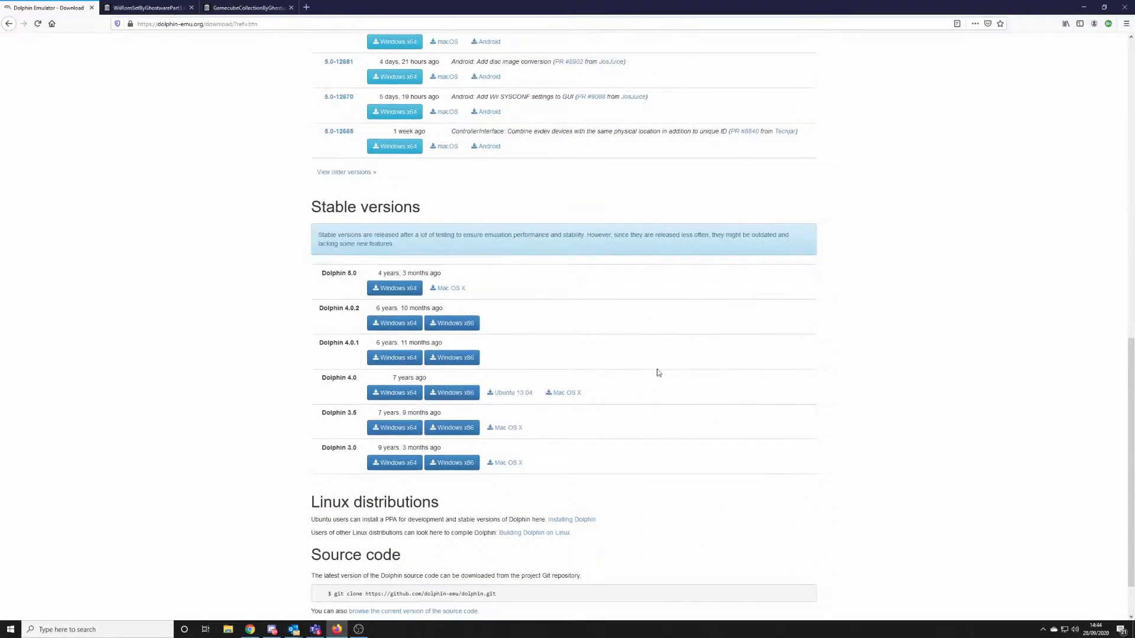
left_click(390, 290)
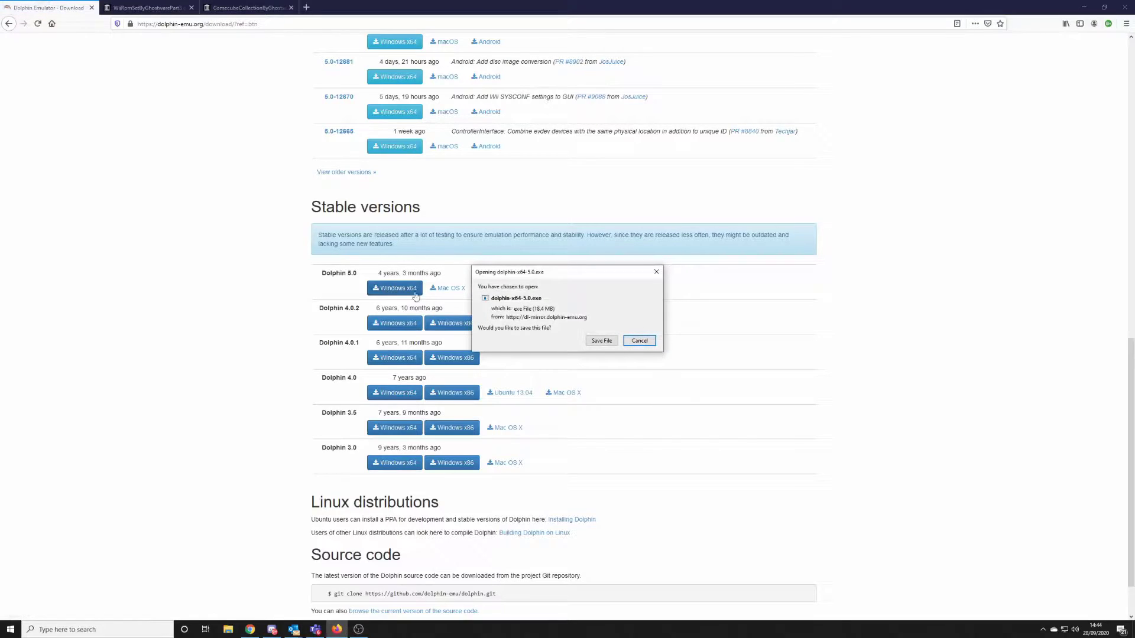
left_click(600, 341)
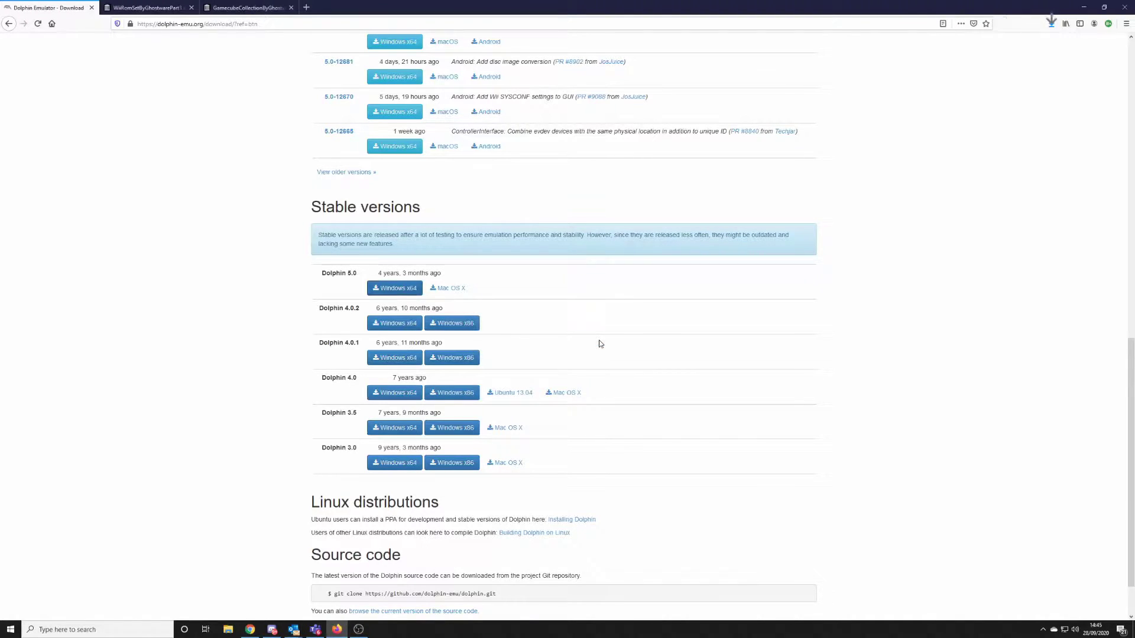
Run dolphin-x64-5.0.exe from the Downloads folder in File Explorer and choose English as the installer language.
left_click(229, 630)
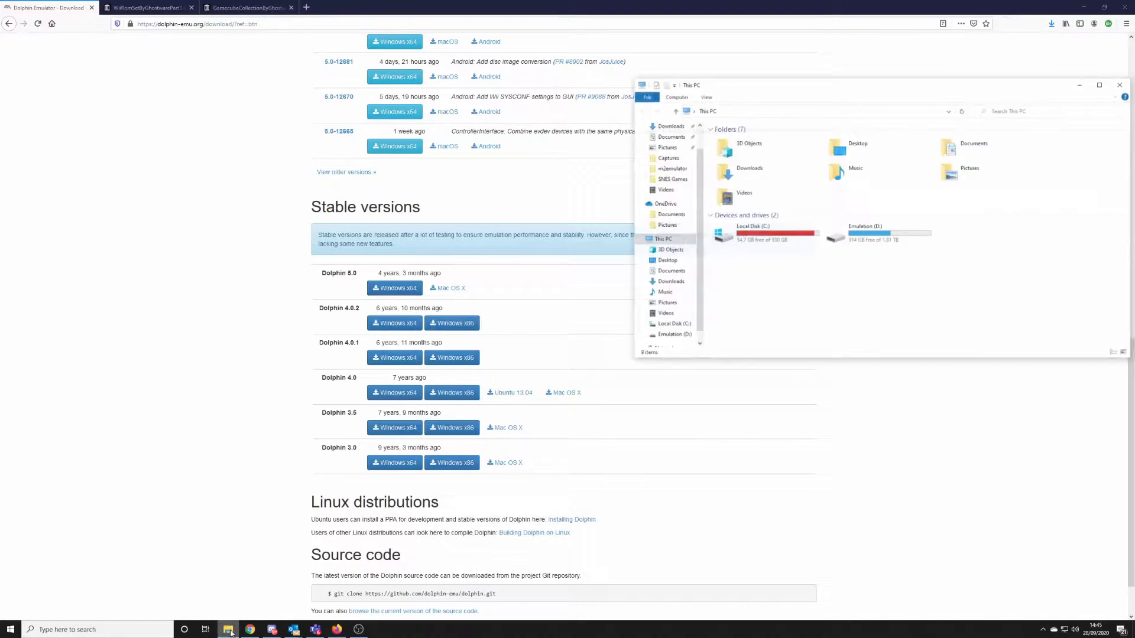
left_click(669, 126)
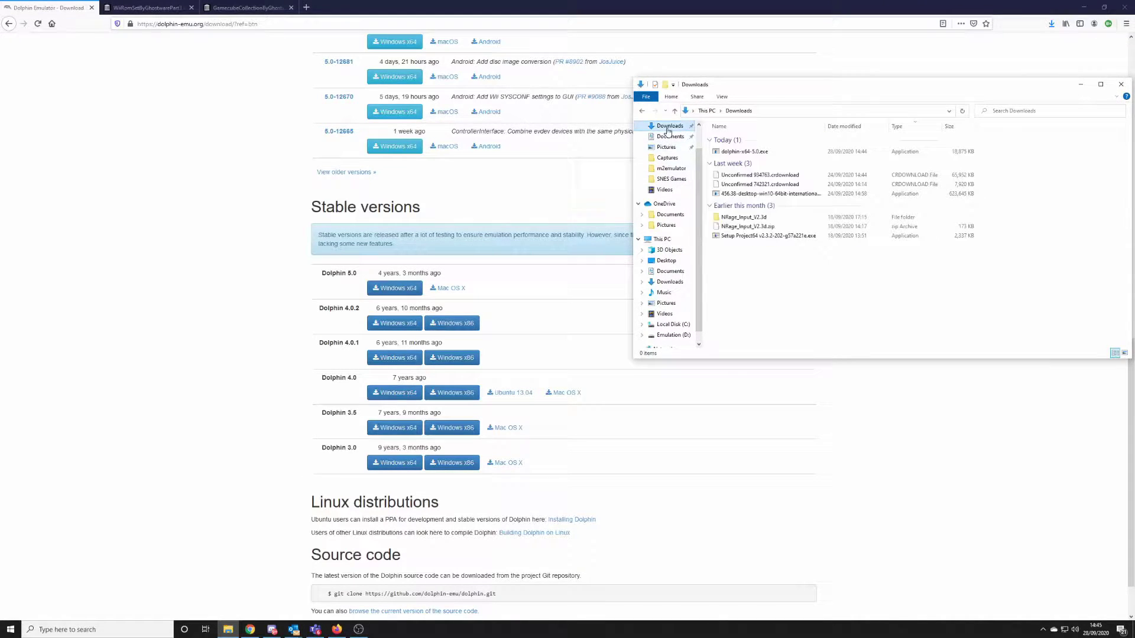
double_click(746, 152)
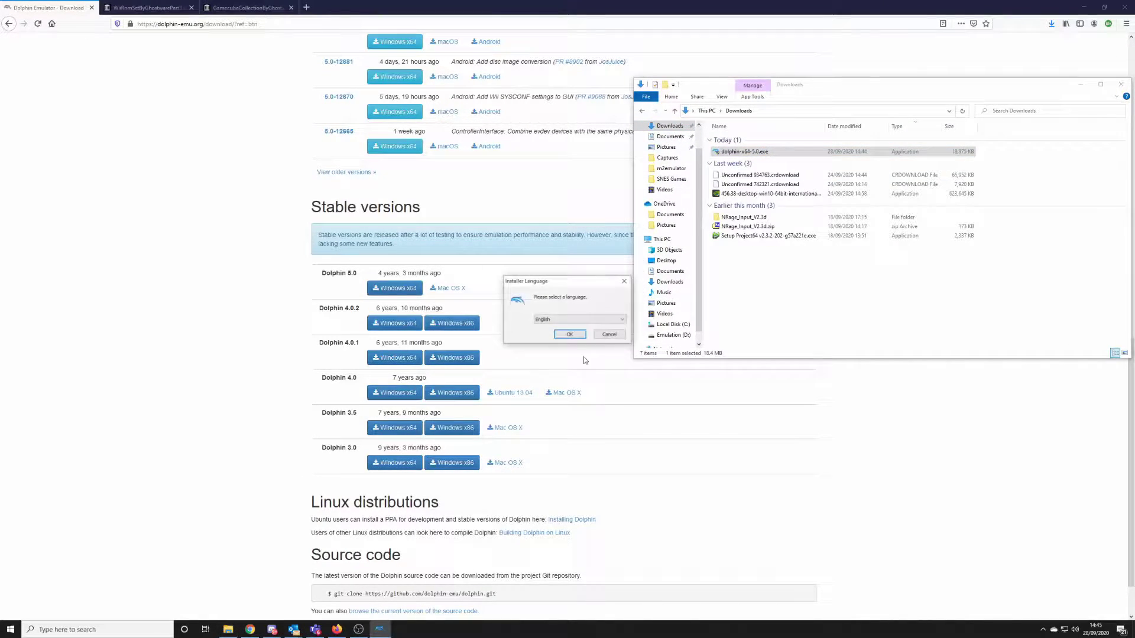
left_click(1084, 84)
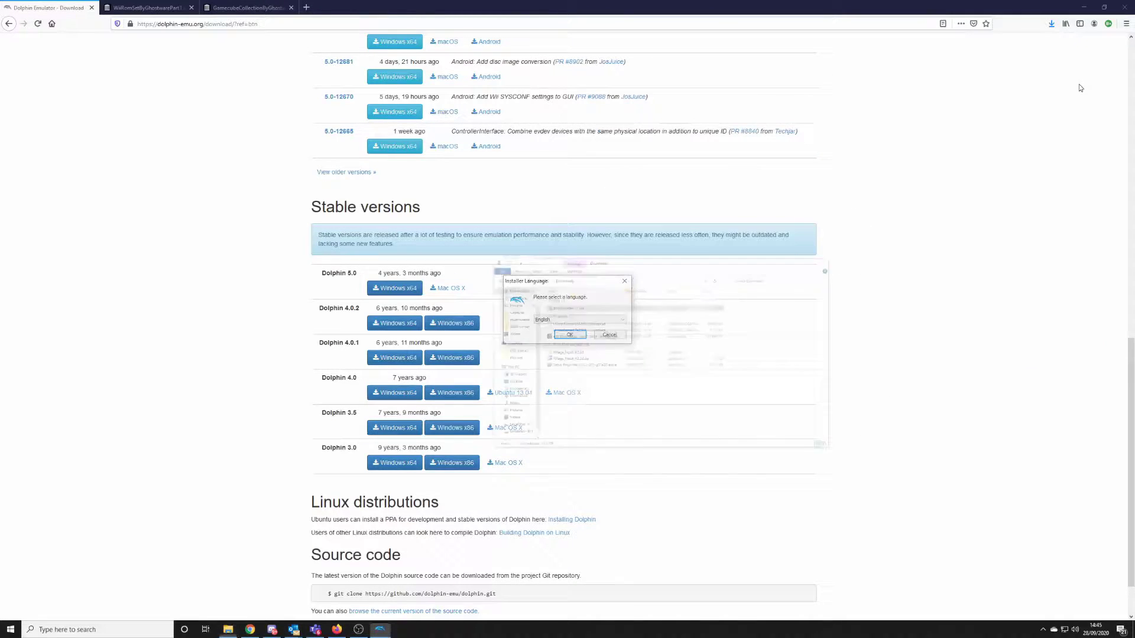
left_click(569, 334)
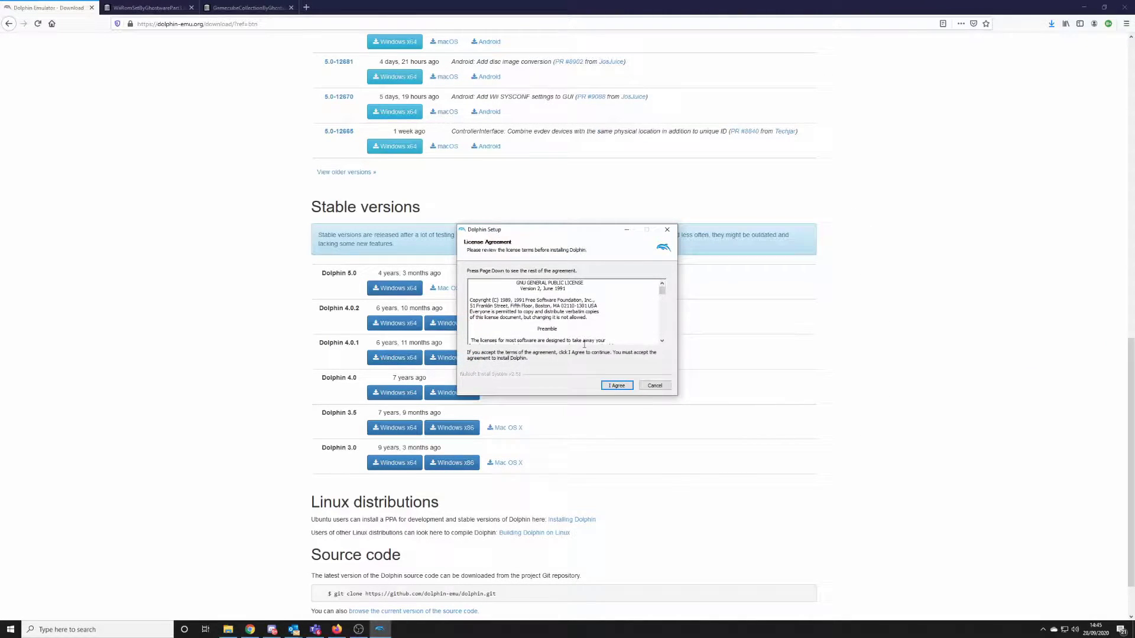
Accept the licence agreement and install Dolphin with the default components in the default Program Files folder.
left_click(616, 386)
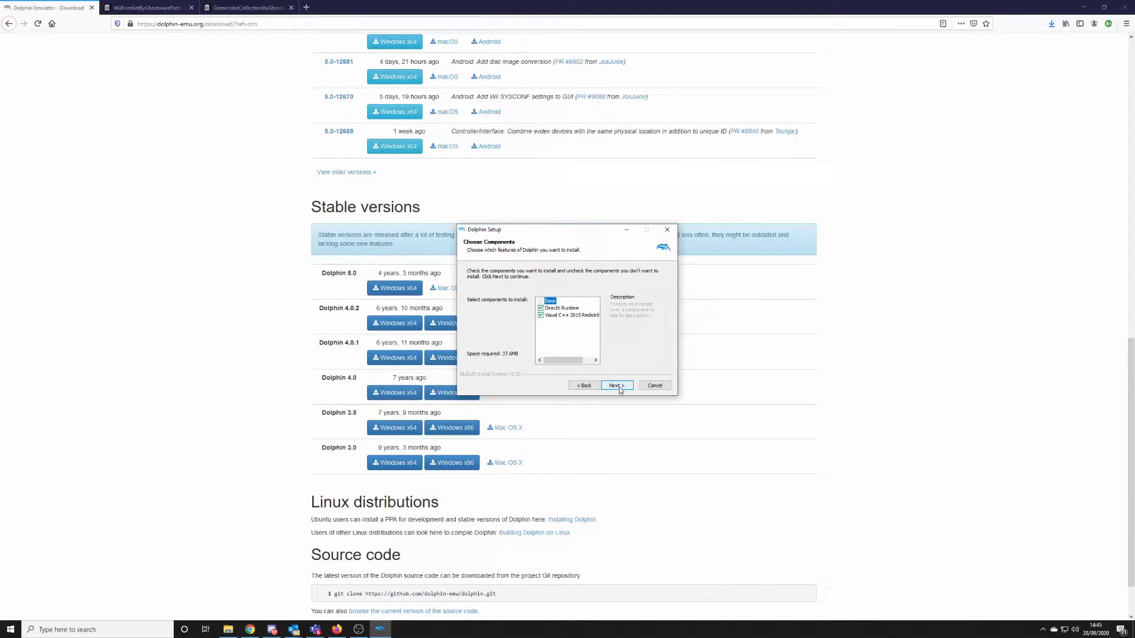
left_click(621, 390)
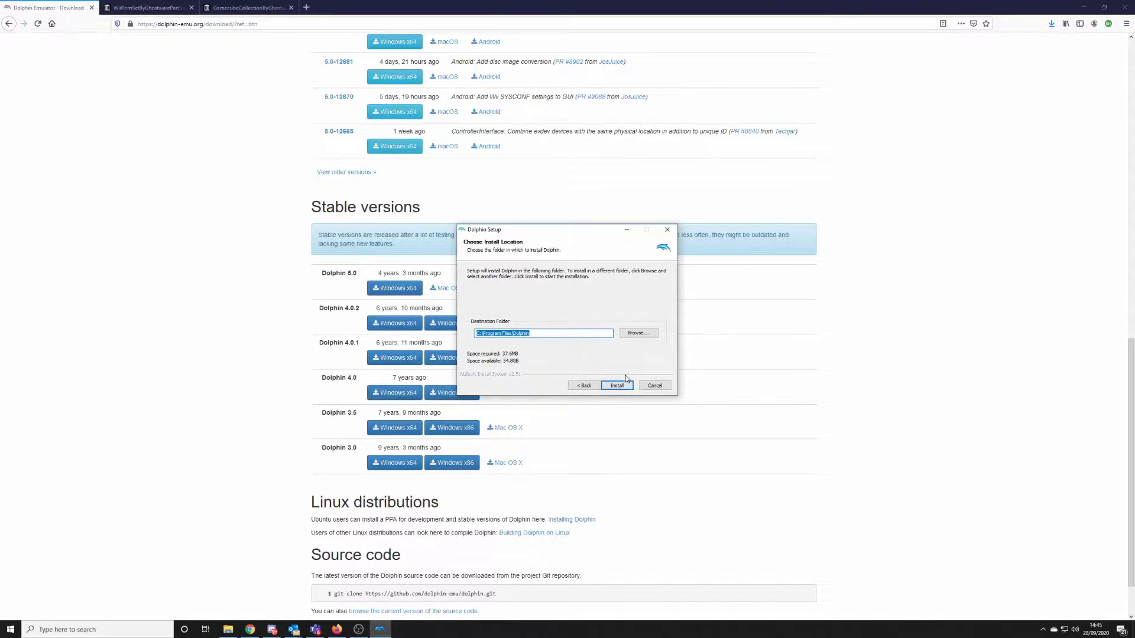
left_click(616, 386)
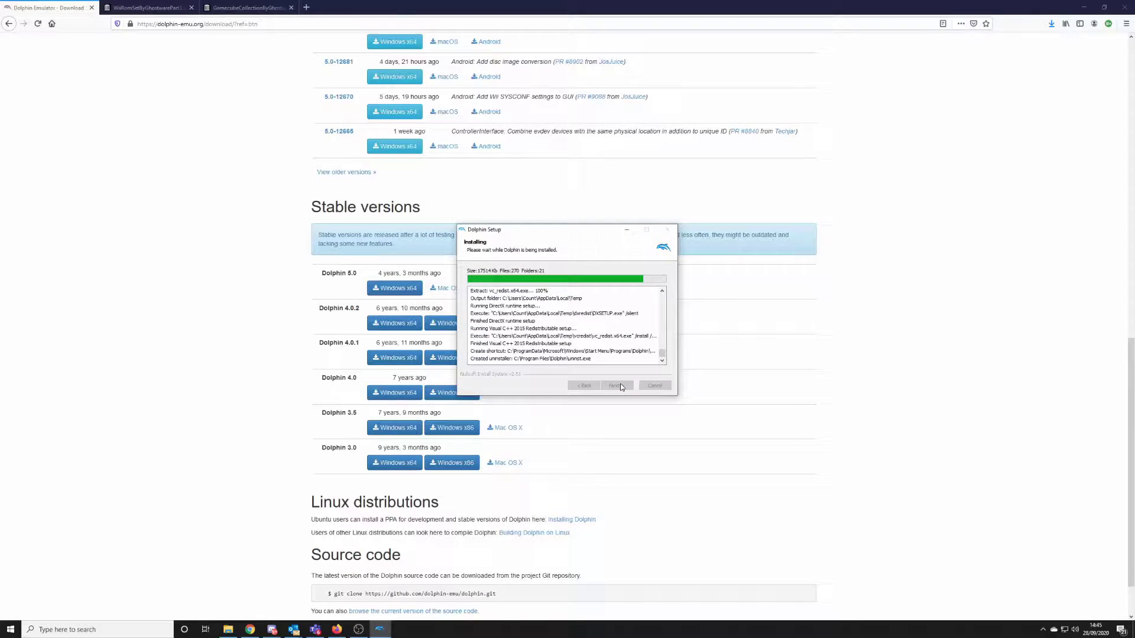
left_click(616, 385)
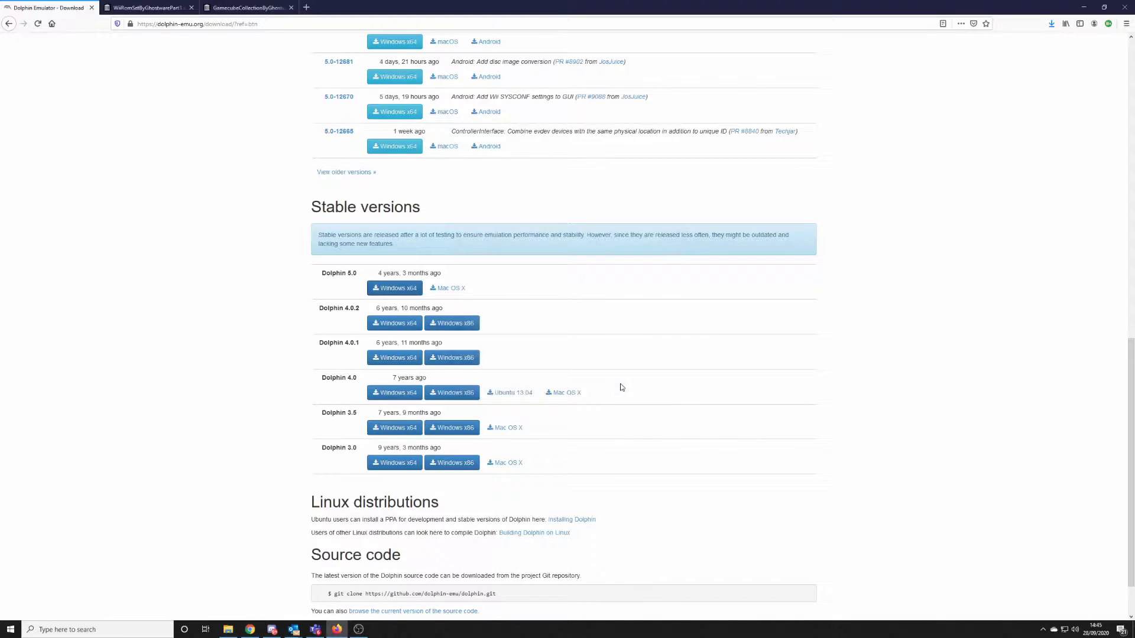
Launch Dolphin from the desktop, decline usage statistics reporting, and move its window away from the desktop icons.
left_click(1084, 8)
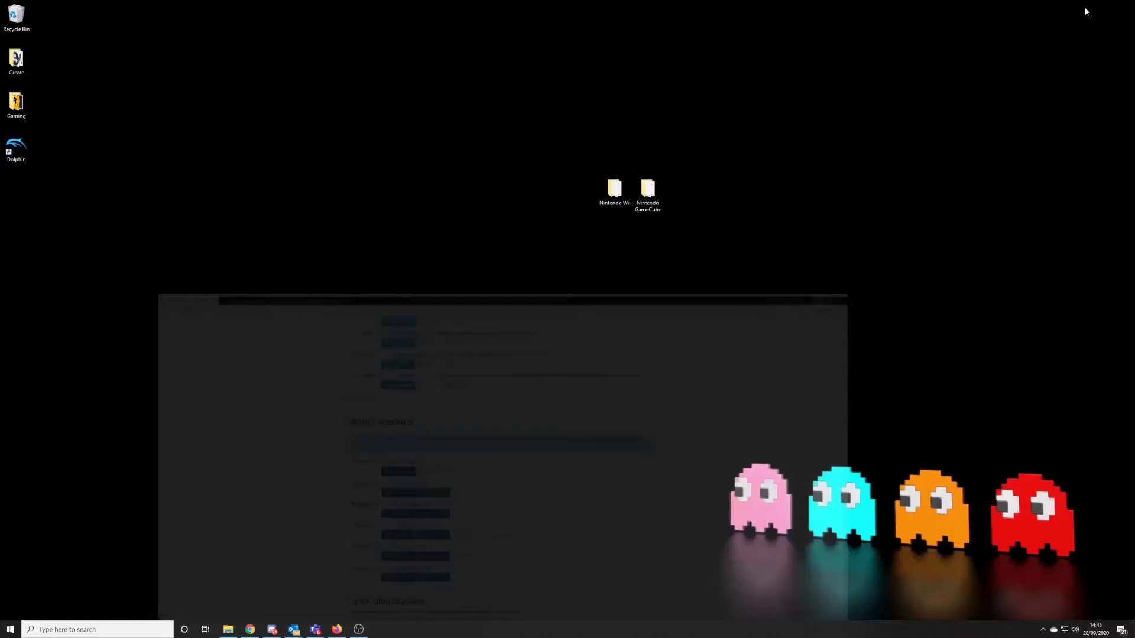
double_click(9, 153)
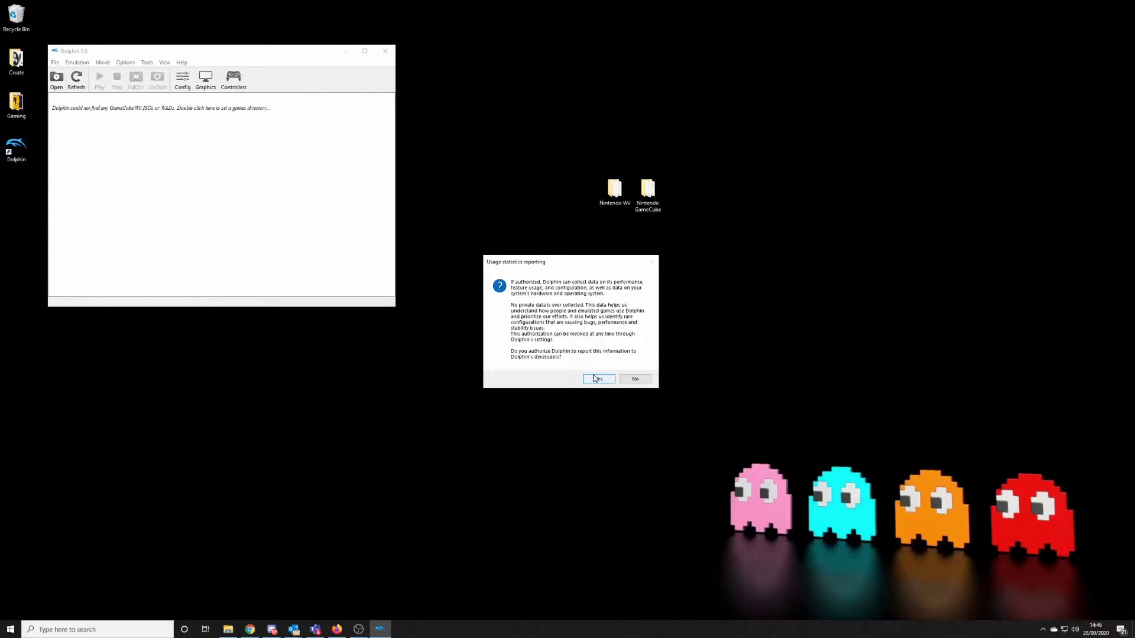
left_click(635, 379)
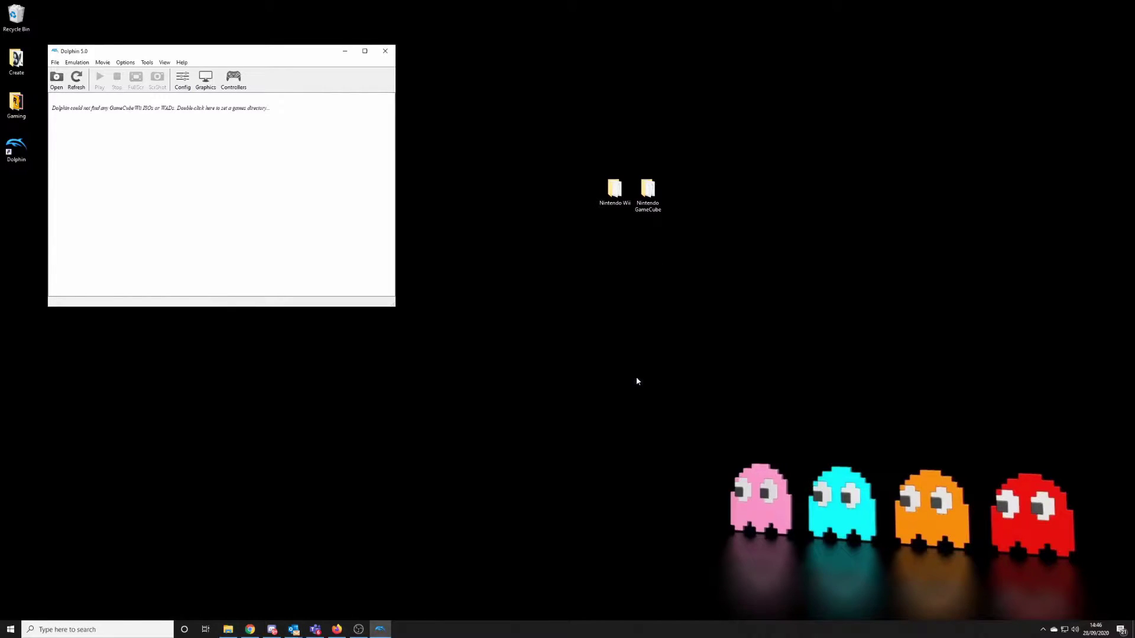
left_click_drag(156, 53, 299, 90)
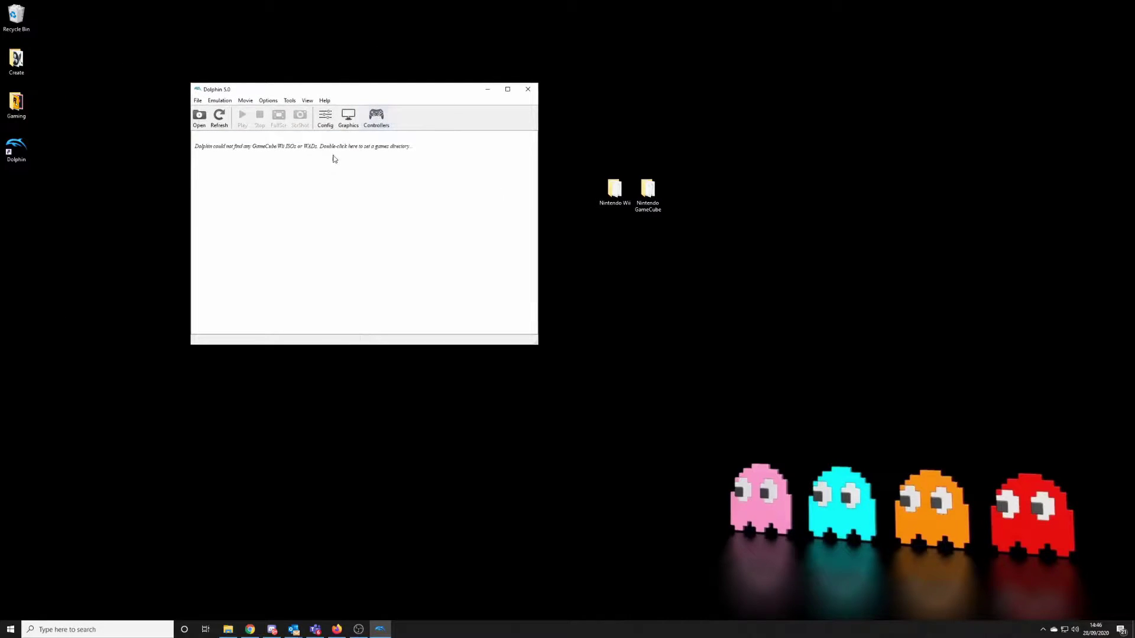
Review Dolphin's general, interface, audio, GameCube and Wii configuration settings.
left_click(262, 102)
left_click(267, 110)
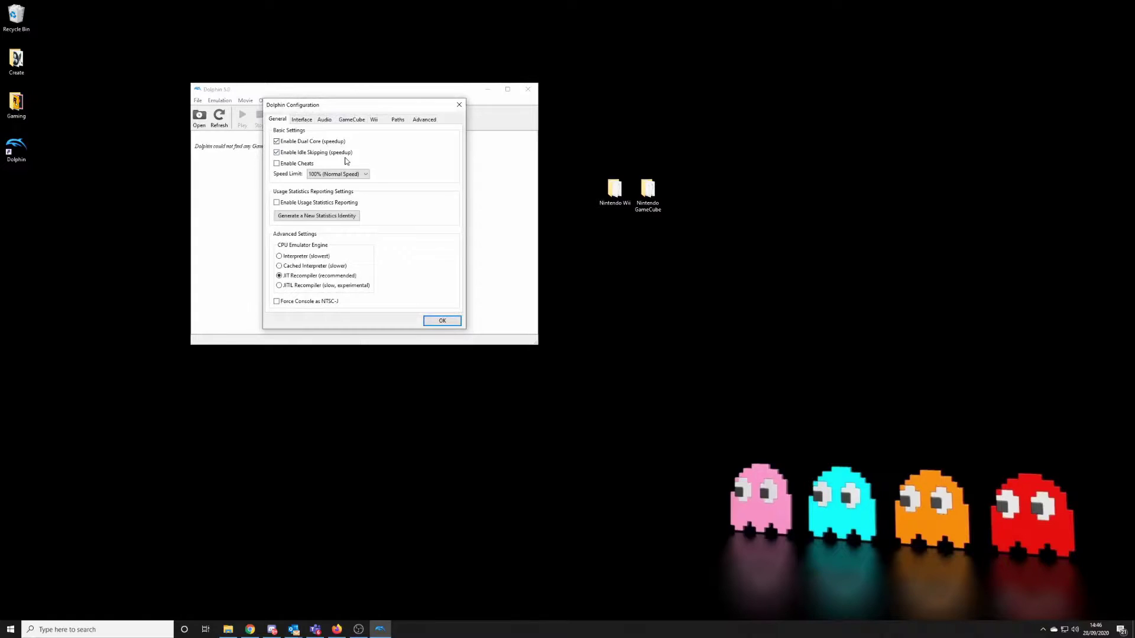
left_click(301, 121)
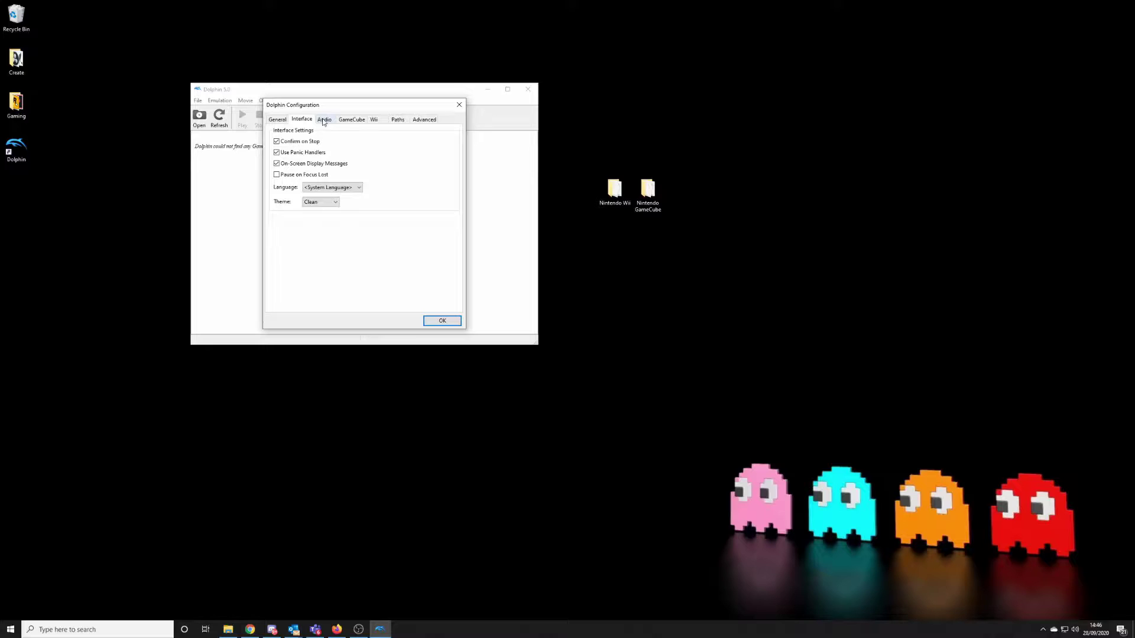
left_click(324, 120)
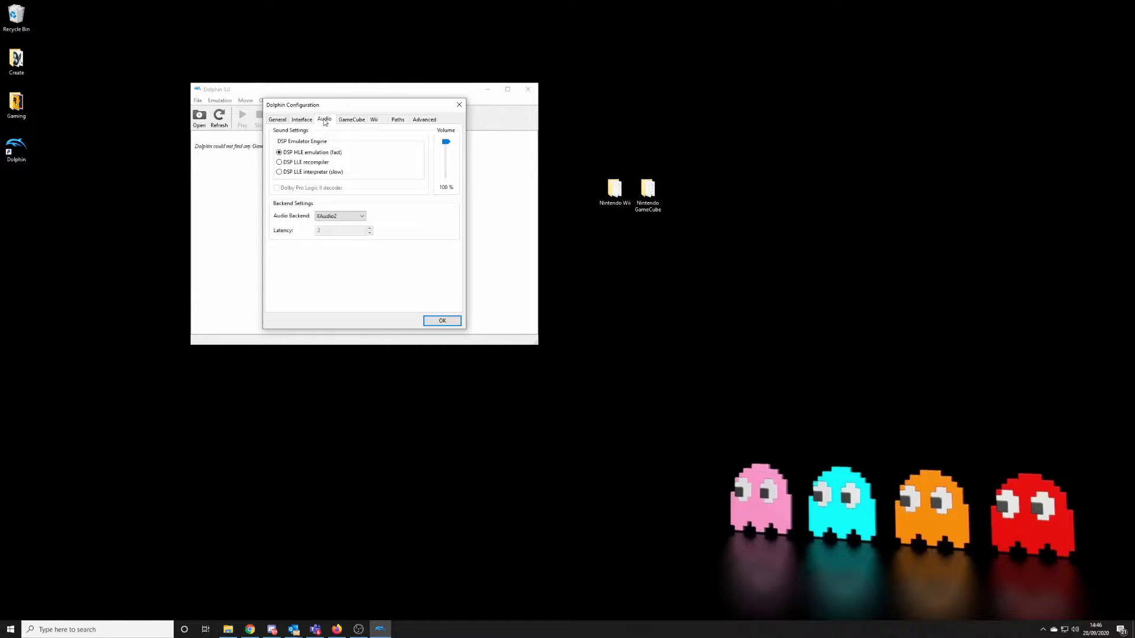
left_click(350, 120)
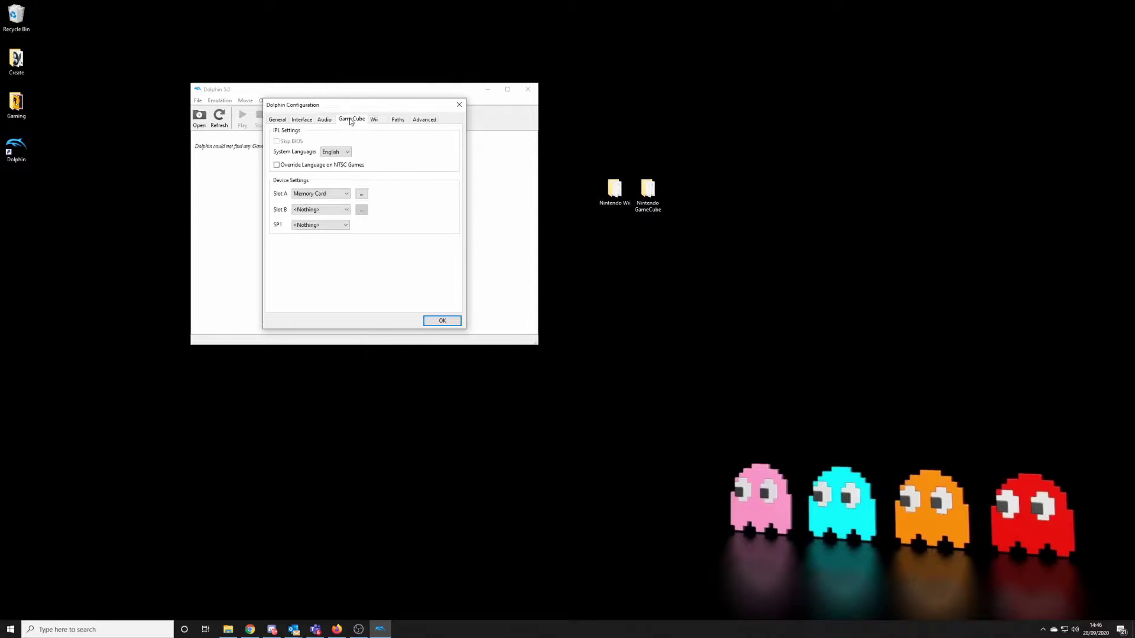
left_click(376, 121)
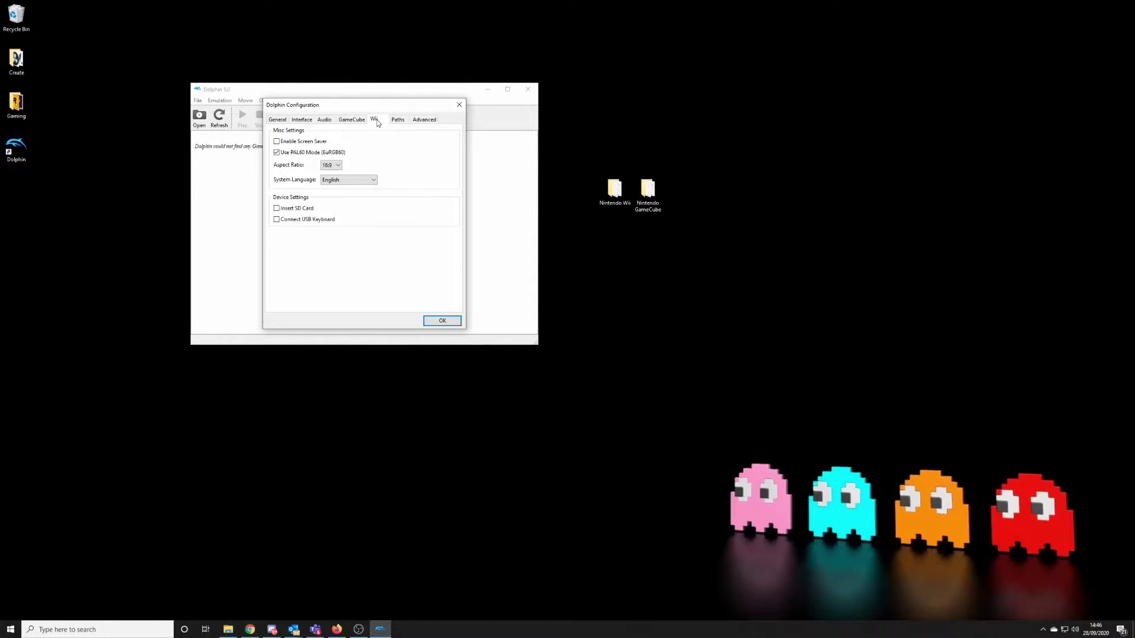
Add the Nintendo Wii folder on the Desktop to Dolphin's ISO directories.
left_click(395, 121)
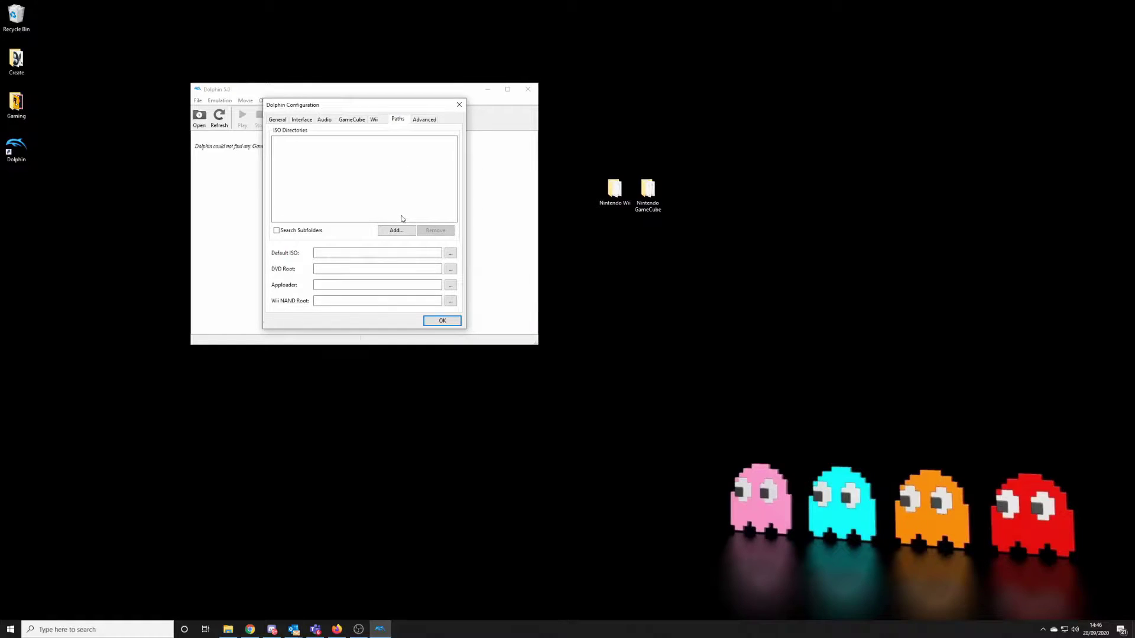
left_click(398, 231)
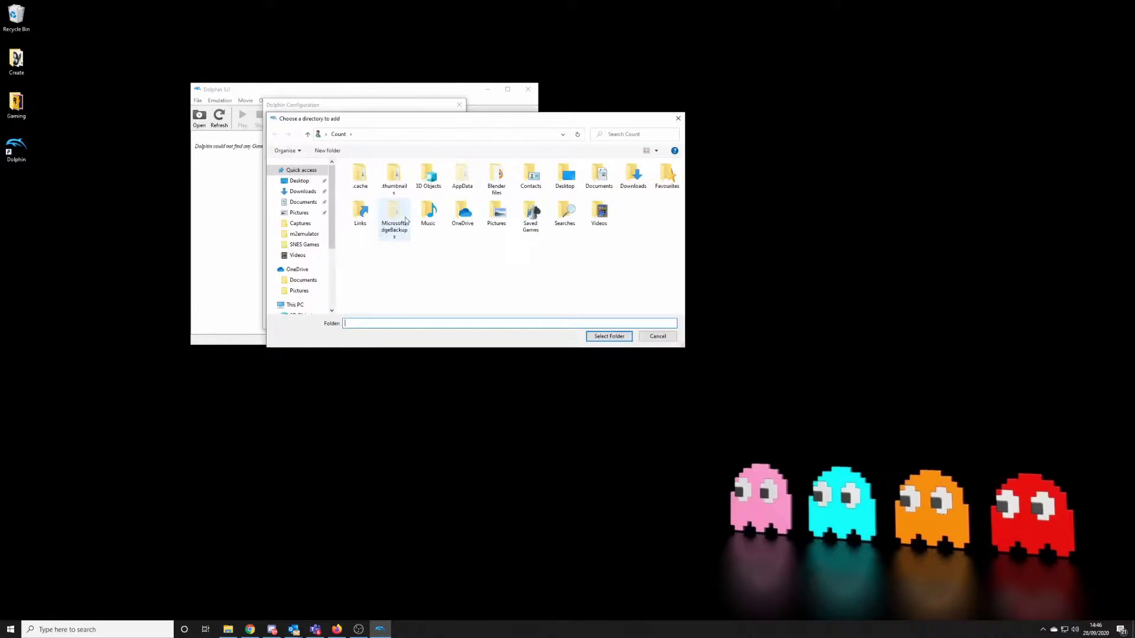
left_click(300, 181)
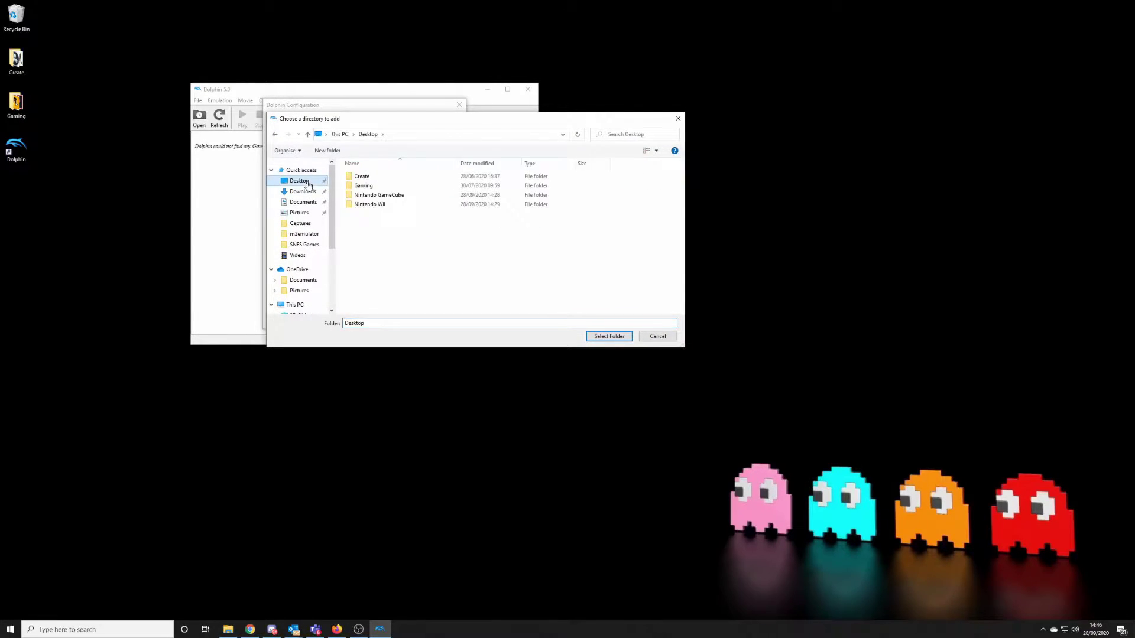
left_click(380, 205)
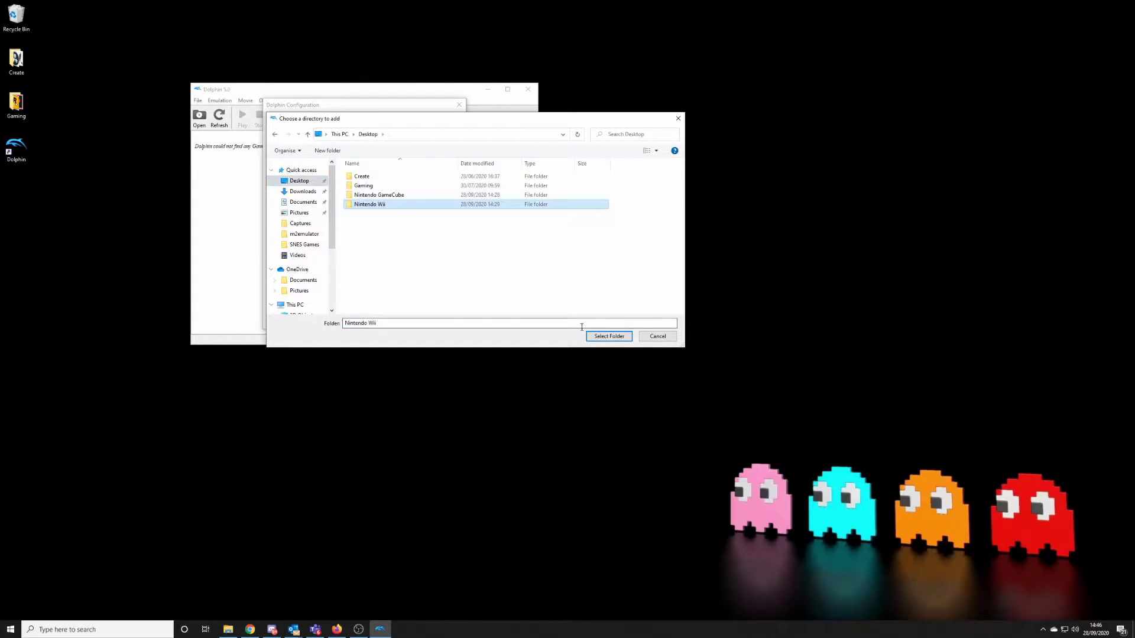
left_click(609, 336)
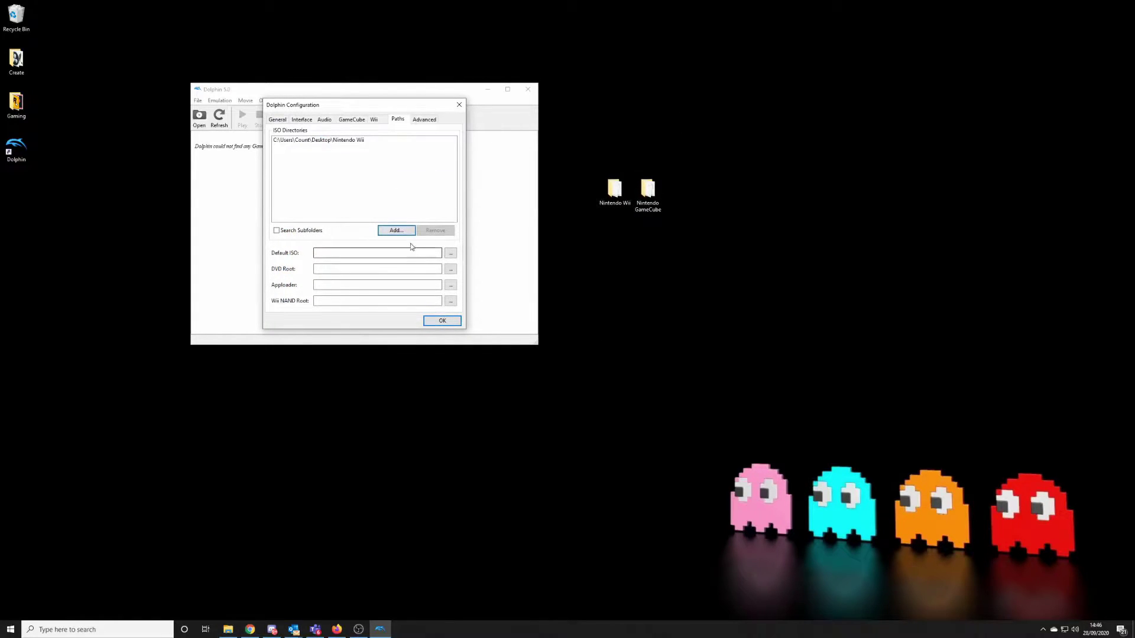
Add the Nintendo GameCube folder on the Desktop to the ISO directories, check the advanced CPU options, and confirm the configuration.
left_click(397, 230)
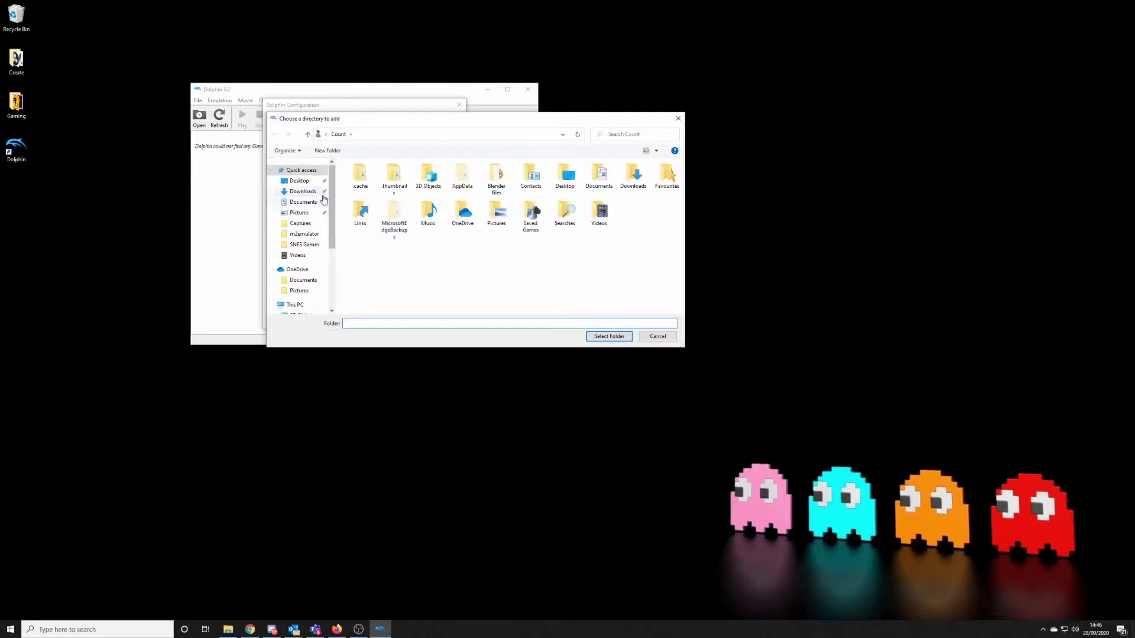
left_click(302, 182)
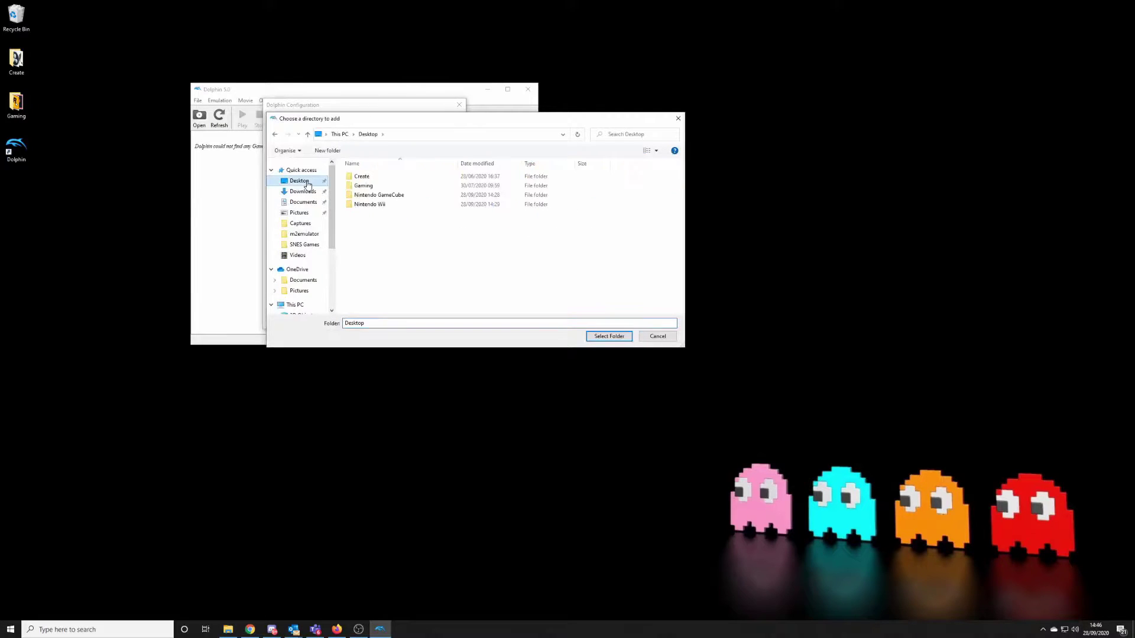
left_click(379, 195)
left_click(615, 336)
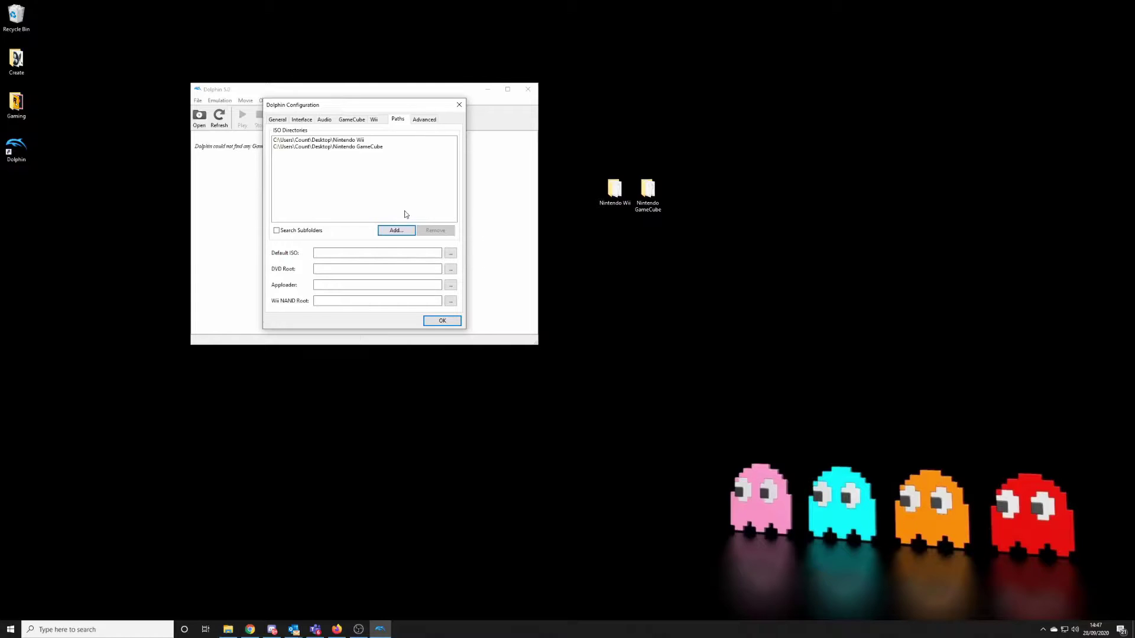
left_click(423, 120)
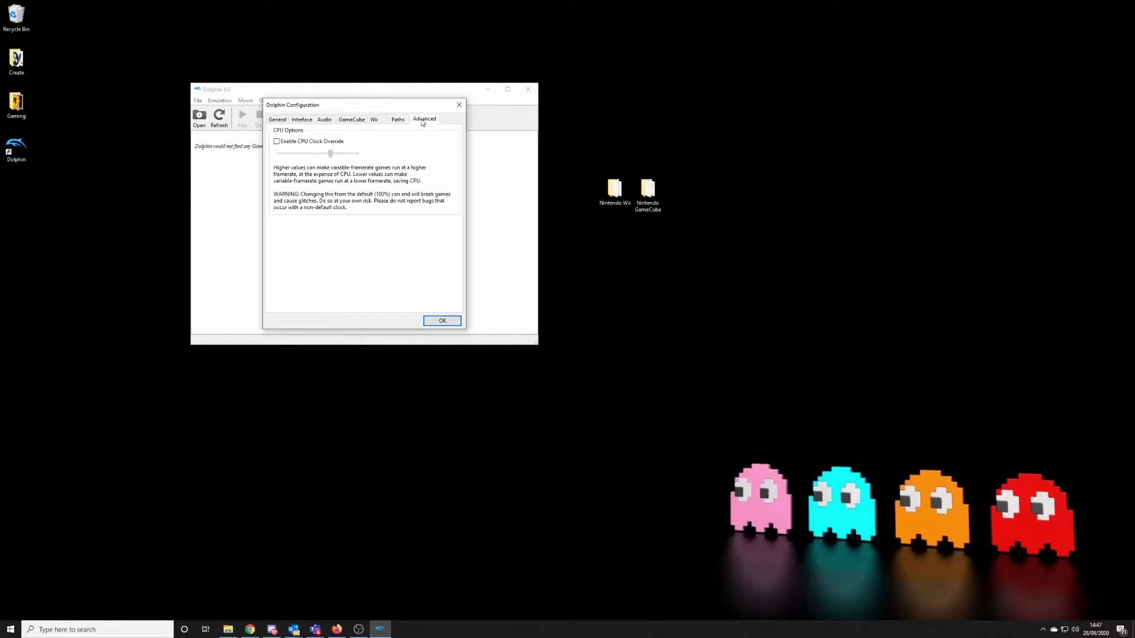
left_click(444, 322)
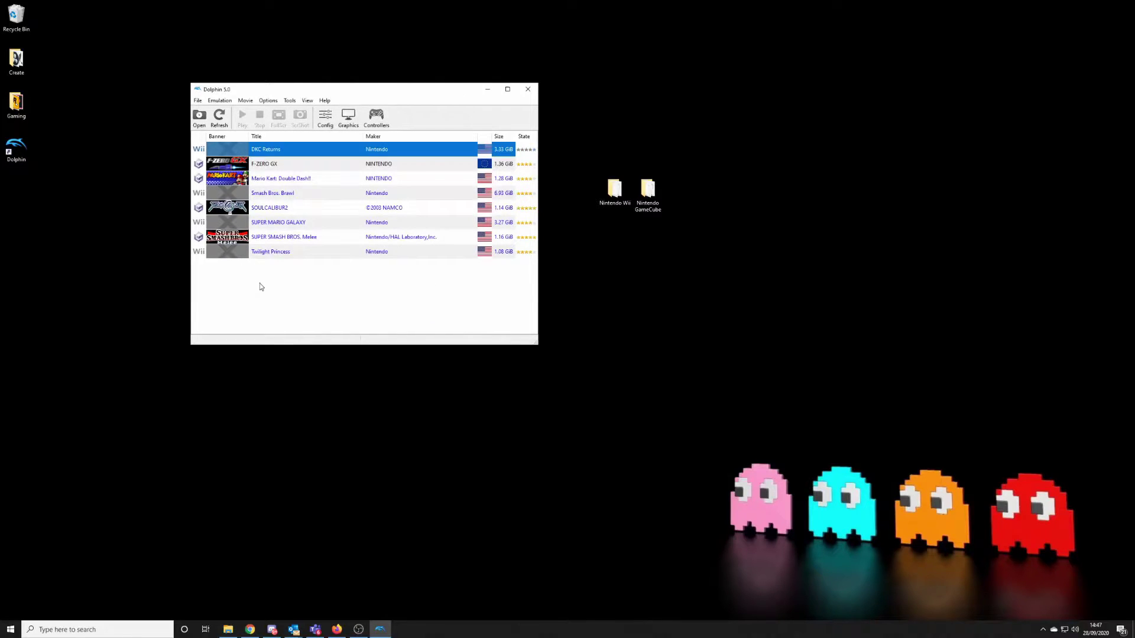
Open the configuration of the GameCube Port 1 standard controller and set its device to XInput/0/Gamepad.
left_click(378, 118)
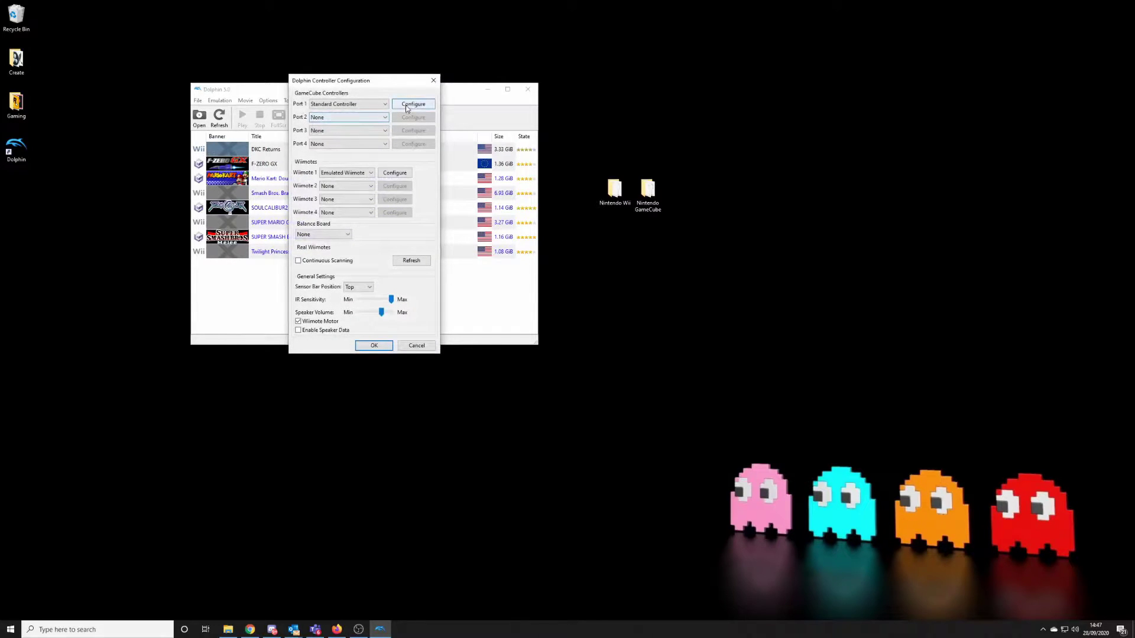
left_click(406, 106)
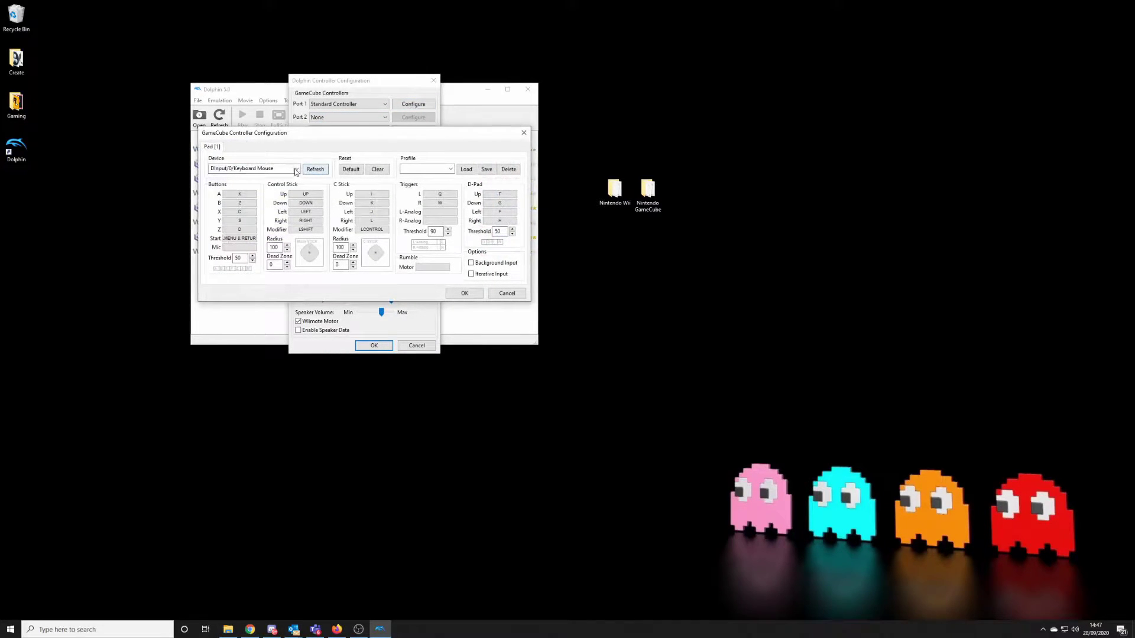
left_click(294, 170)
left_click(275, 185)
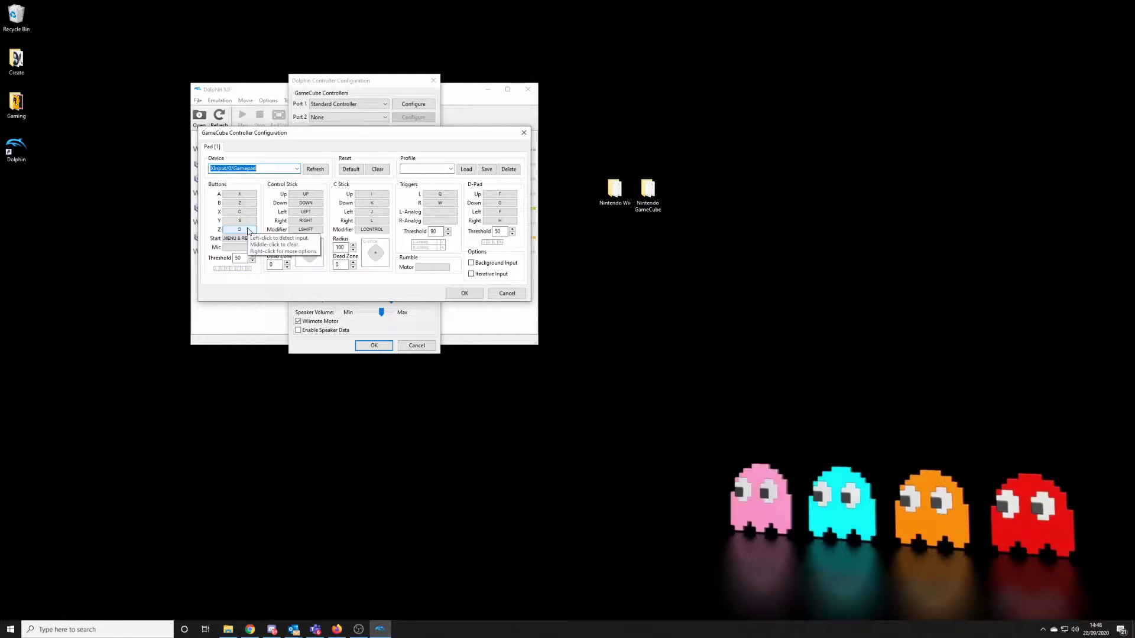
Map the GameCube A, B, X and Y buttons to the matching gamepad buttons, Z to Shoulder R, and Start to Start.
left_click(245, 195)
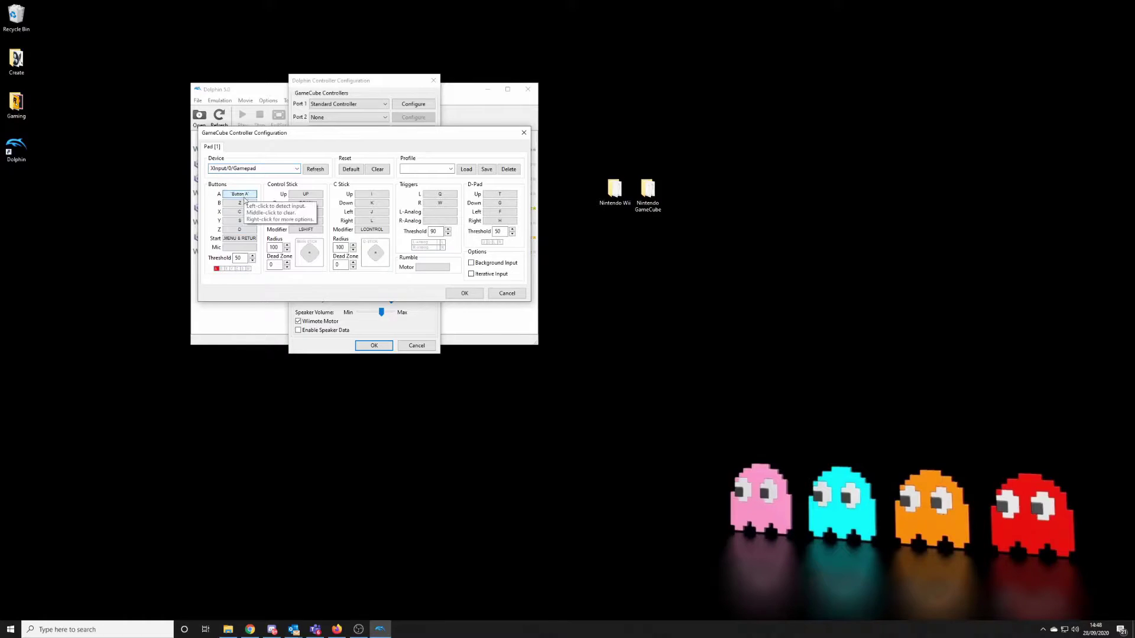
left_click(245, 202)
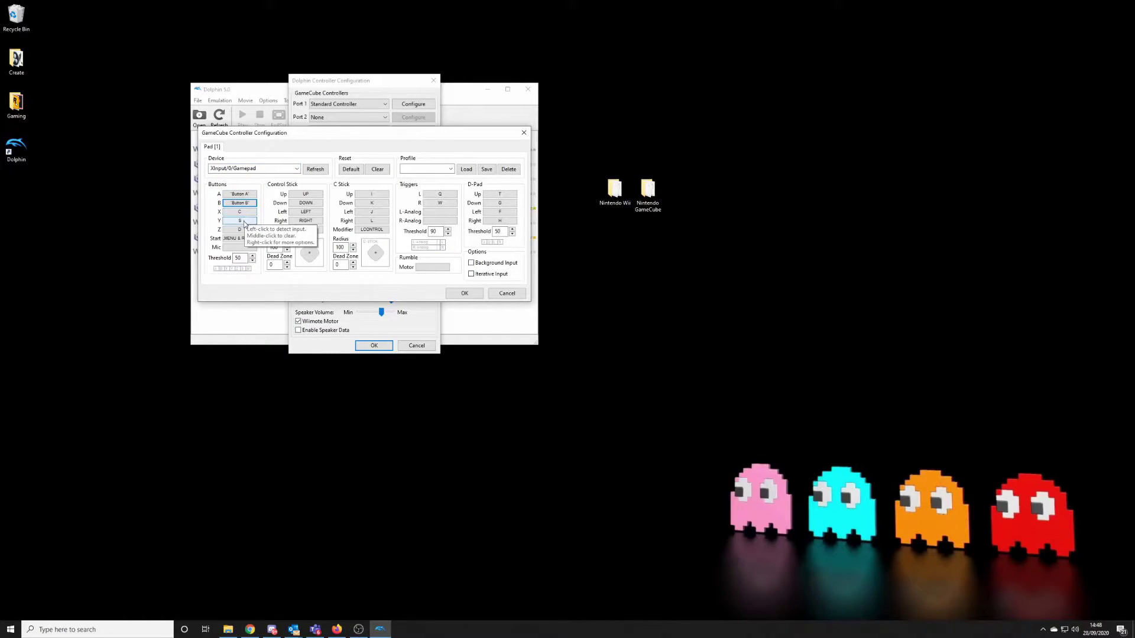
left_click(244, 222)
left_click(243, 230)
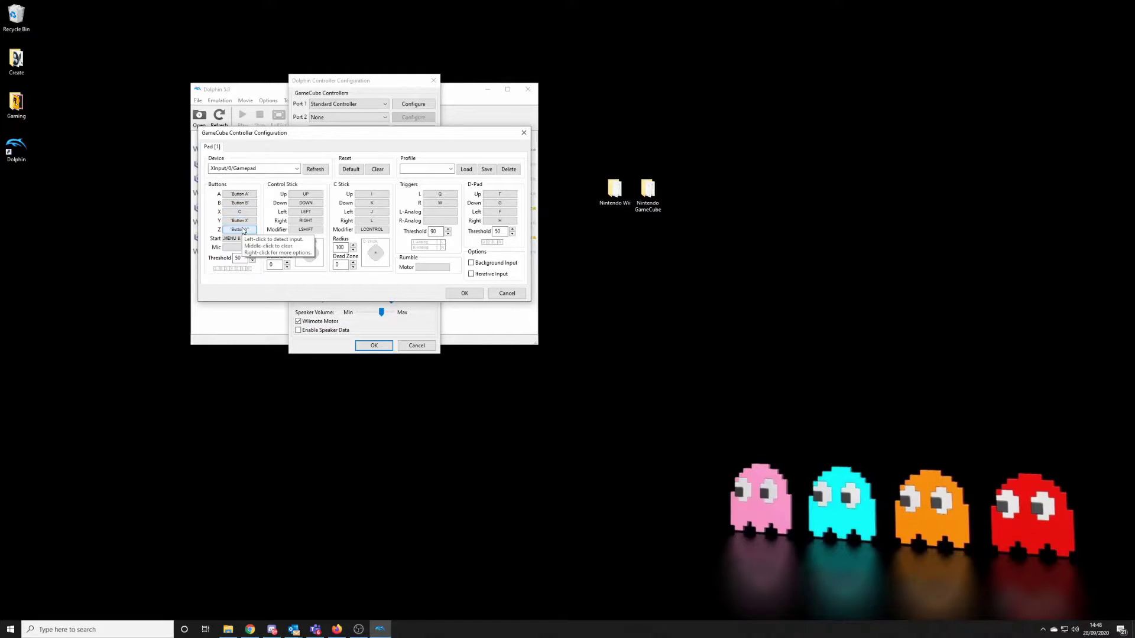
left_click(242, 214)
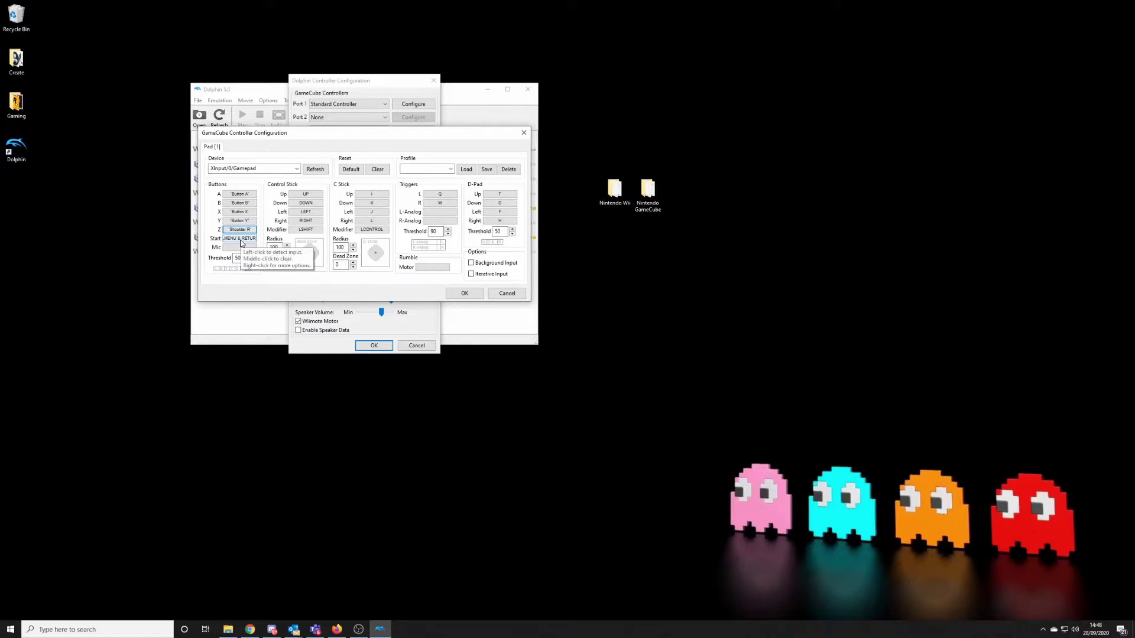
left_click(240, 238)
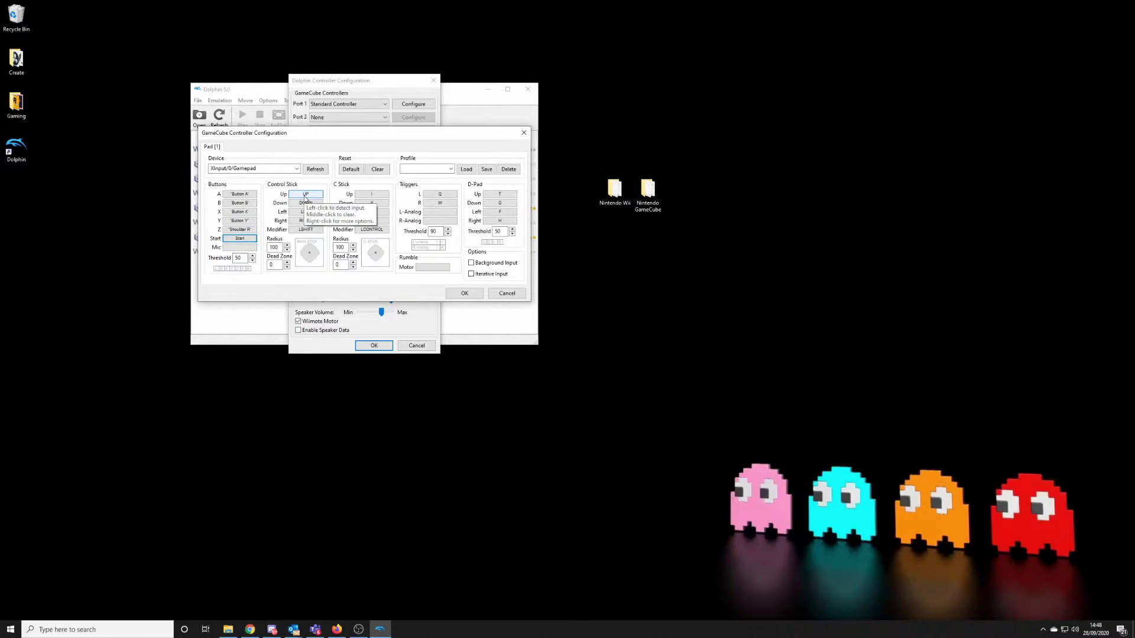
Map the GameCube control stick's four directions to the gamepad's left stick and its modifier to Thumb L.
left_click(305, 195)
left_click(304, 203)
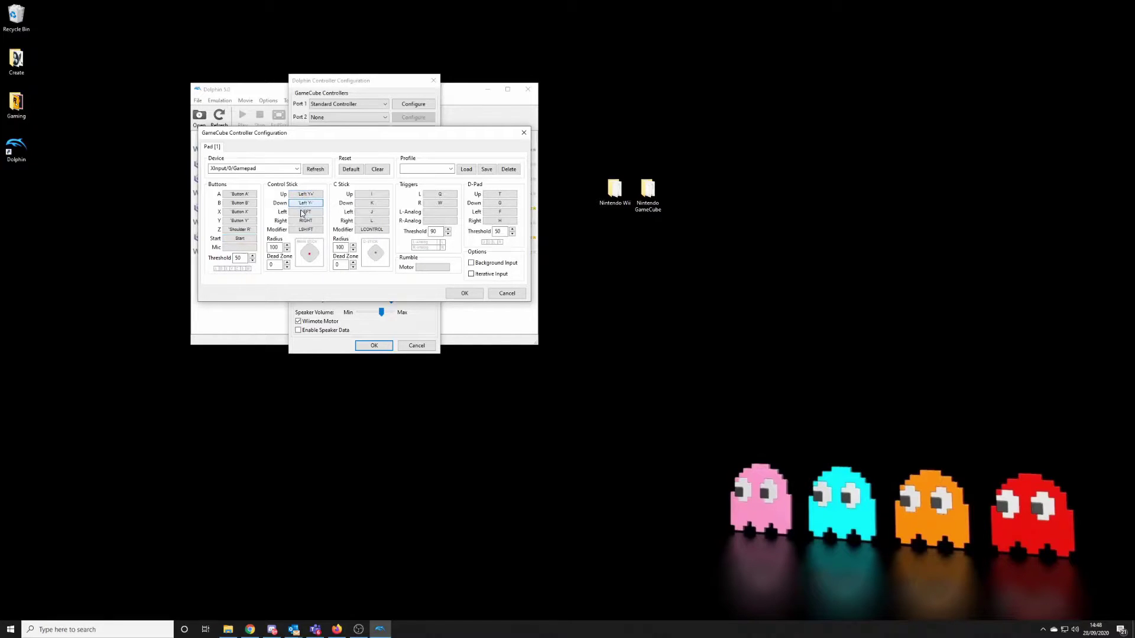
left_click(302, 212)
left_click(298, 222)
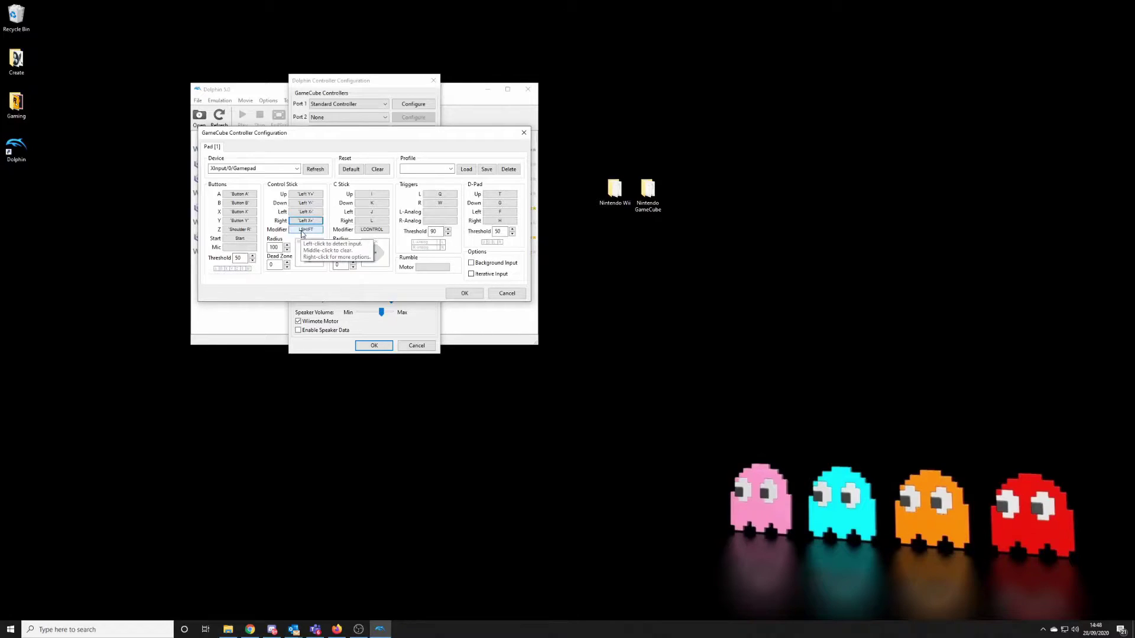
left_click(302, 229)
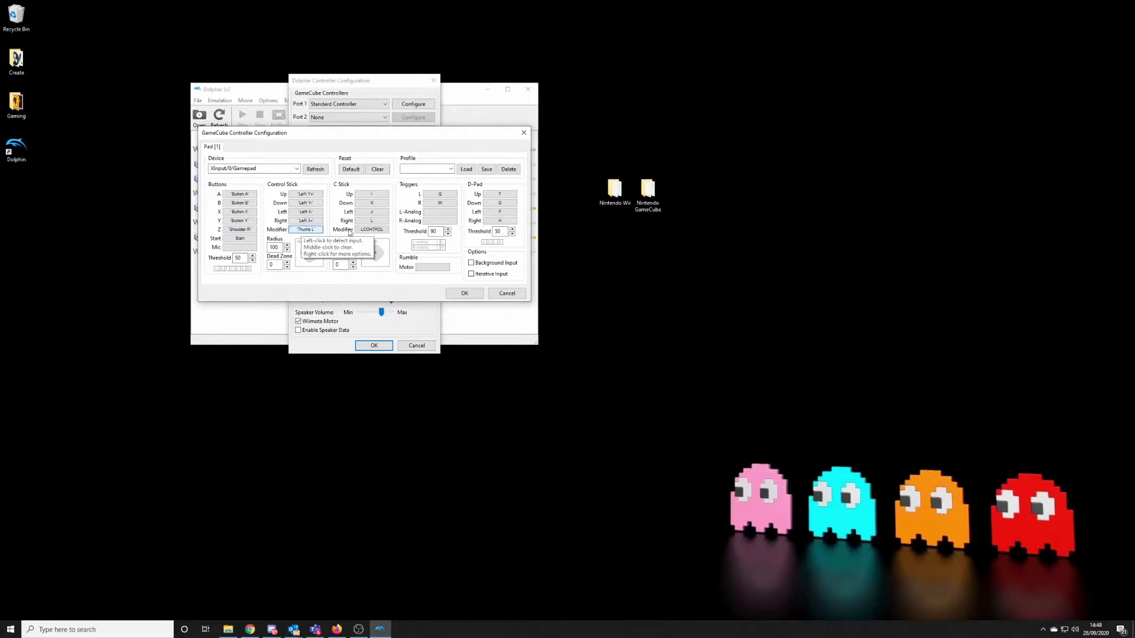
Map the C Stick's four directions to the gamepad's right stick and its modifier to Thumb R.
left_click(364, 197)
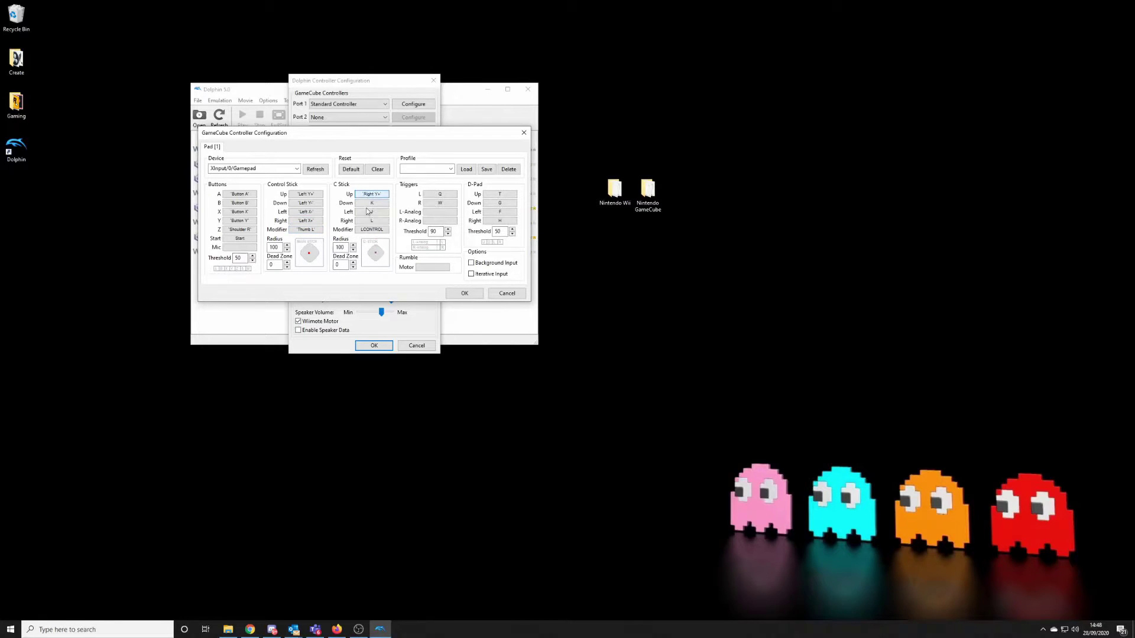
left_click(371, 202)
left_click(362, 213)
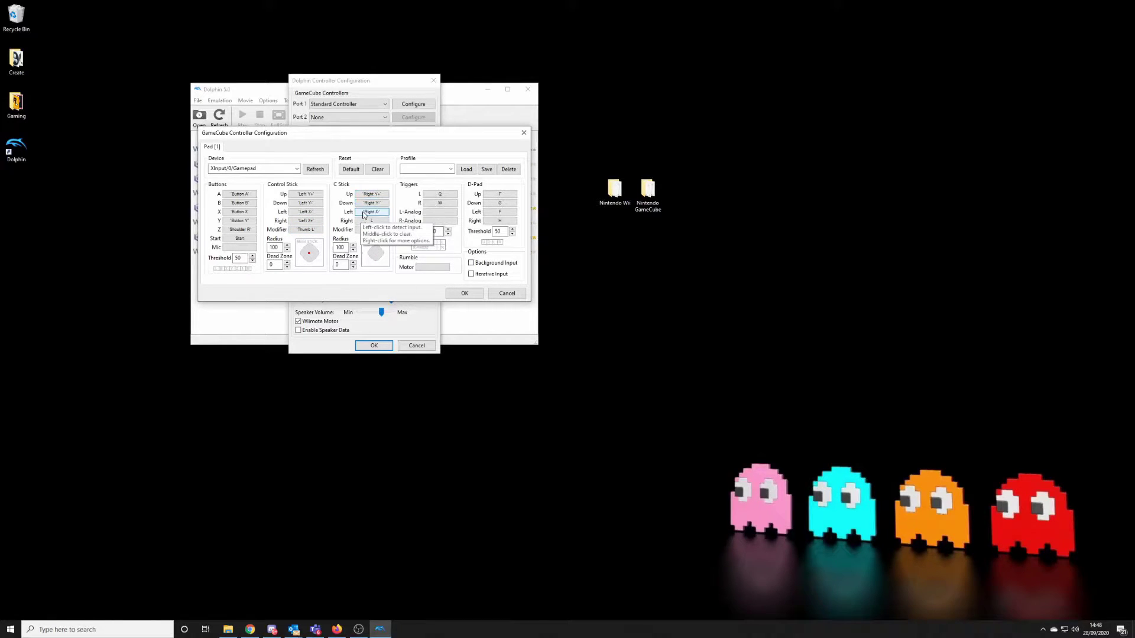
left_click(370, 220)
left_click(374, 230)
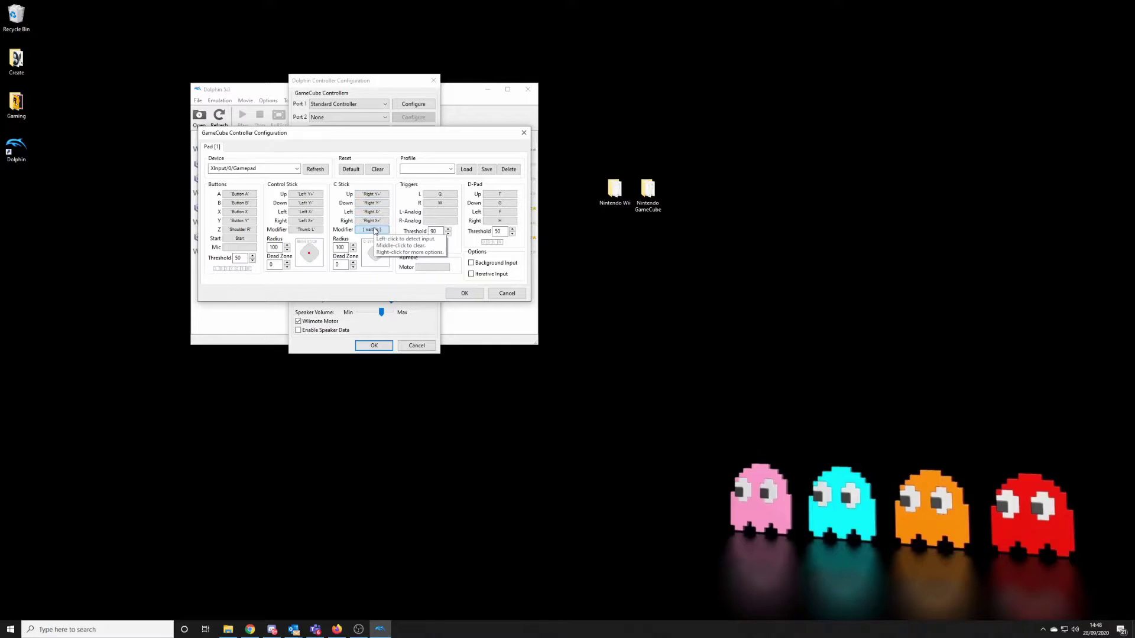
Map the L and R triggers to Trigger L and Trigger R, the D-Pad to the gamepad's directional pad, and save the GameCube mapping.
left_click(441, 195)
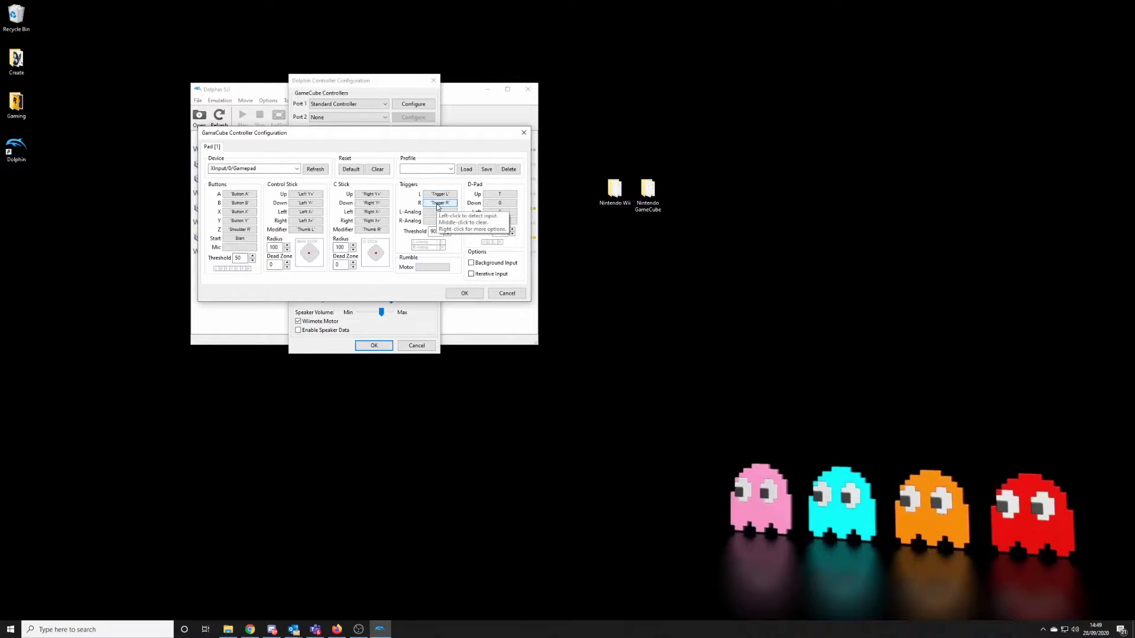
left_click(498, 195)
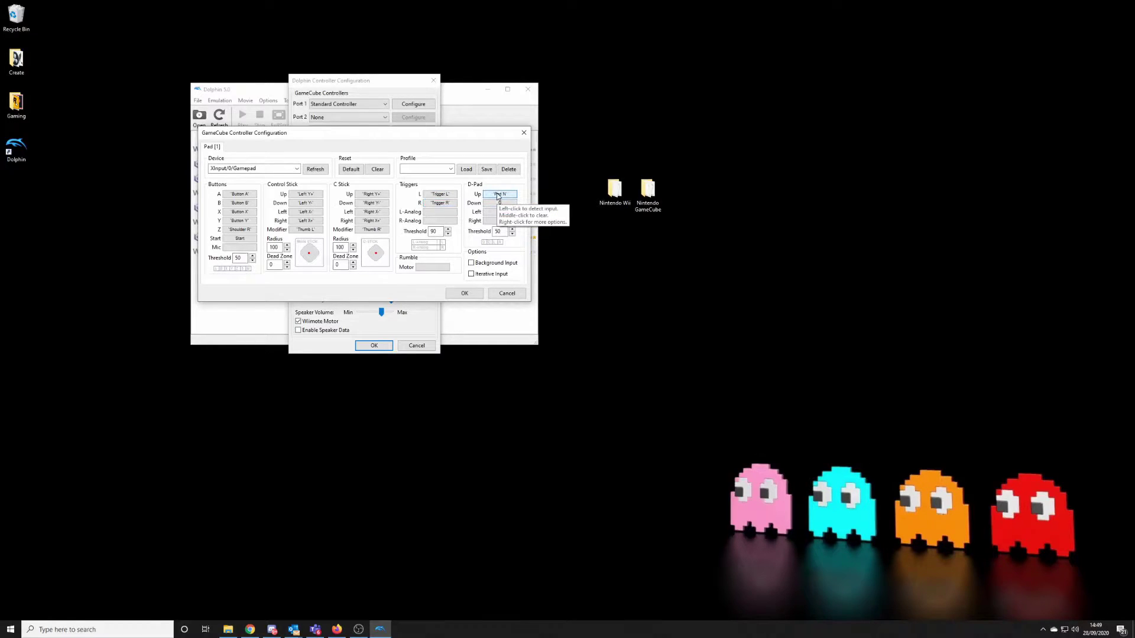
left_click(499, 204)
left_click(497, 212)
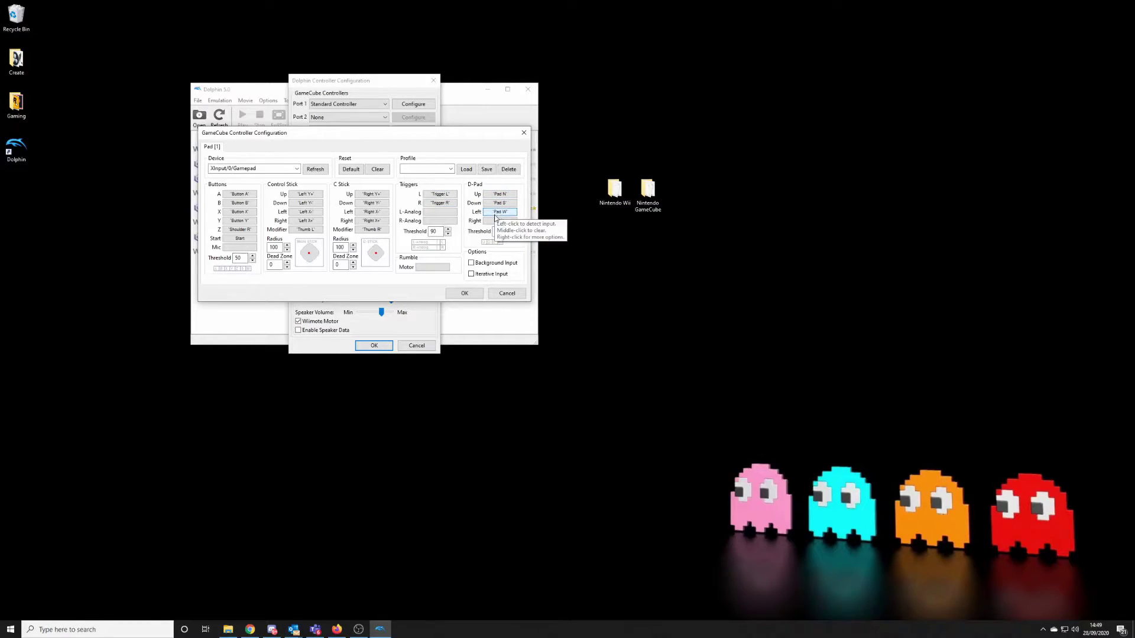
left_click(496, 221)
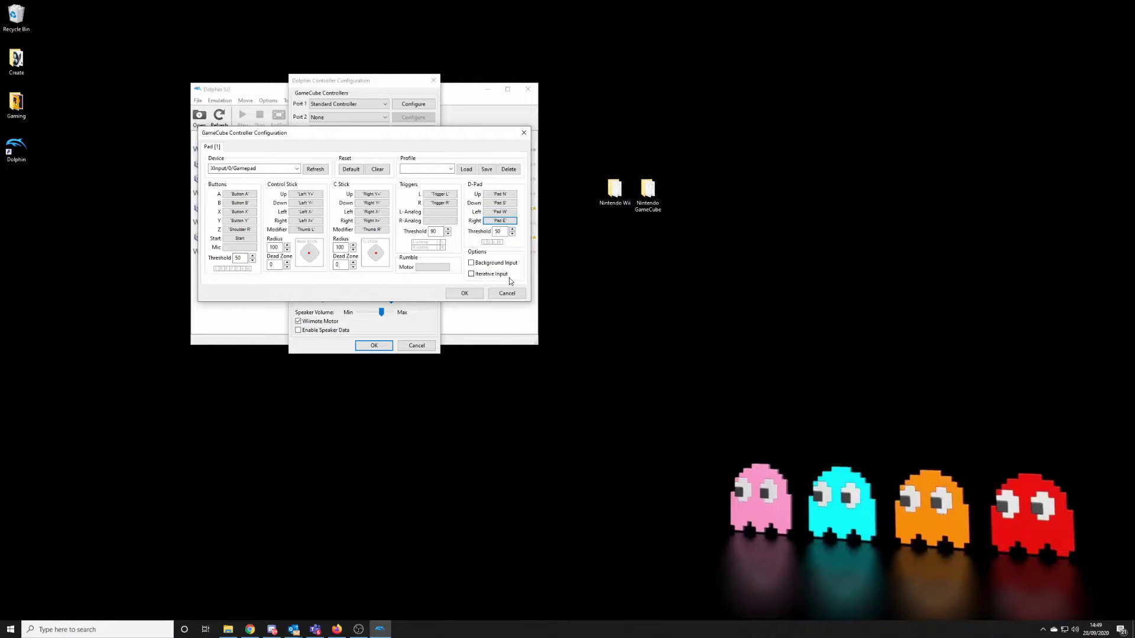
left_click(464, 293)
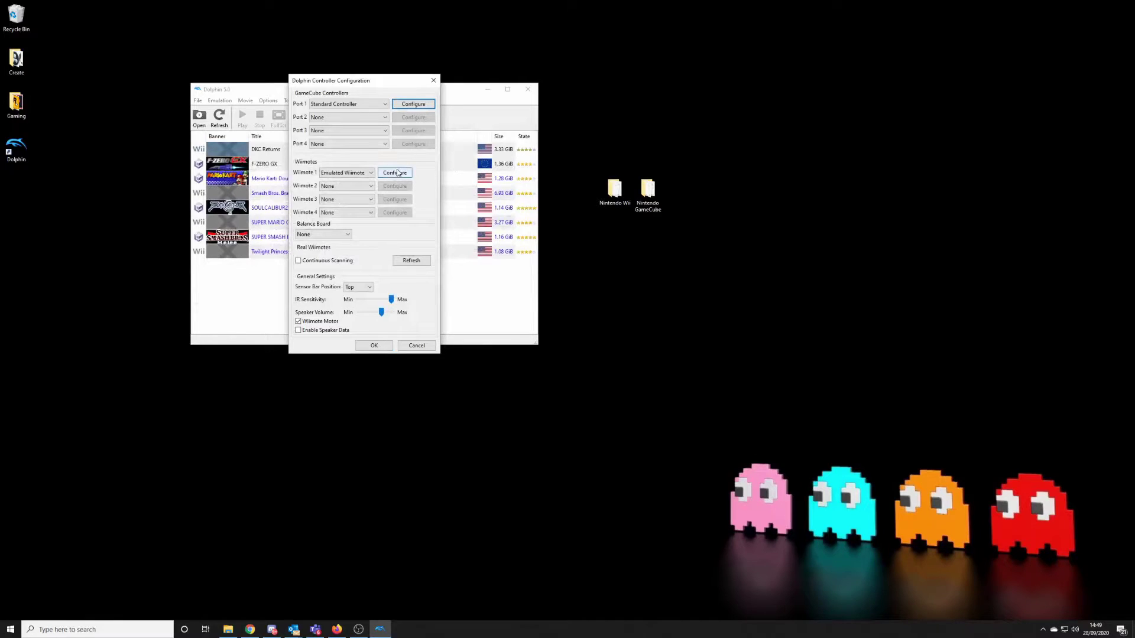
Configure emulated Wiimote 1's buttons: A to Button A, 2 to Button Y, minus to Shoulder L, and plus to Shoulder R.
left_click(394, 172)
left_click(176, 181)
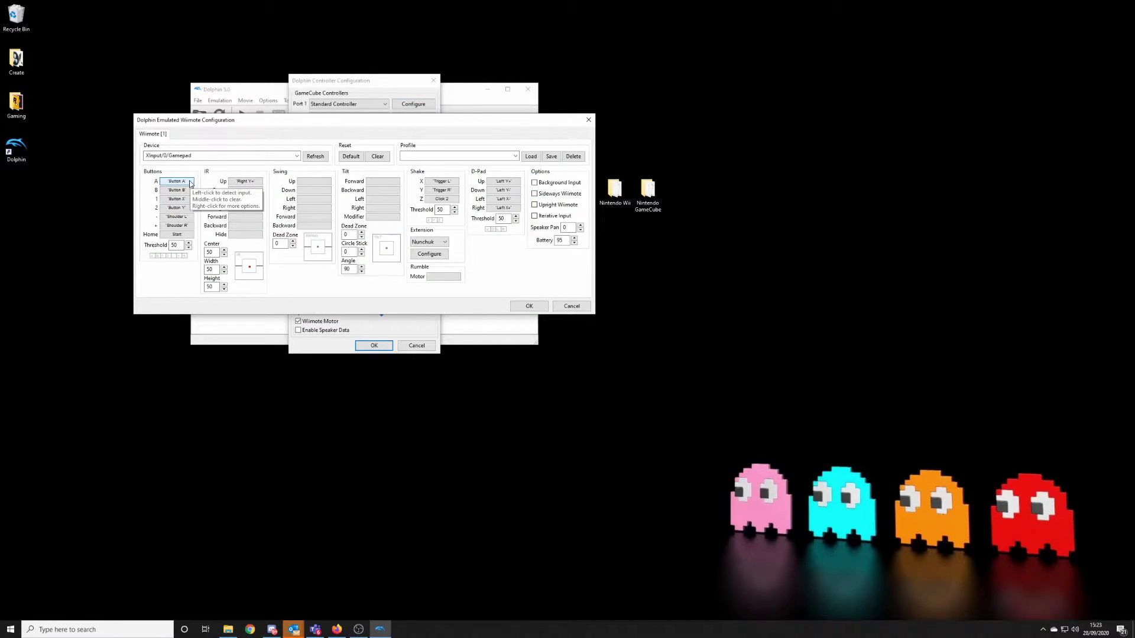
left_click(174, 208)
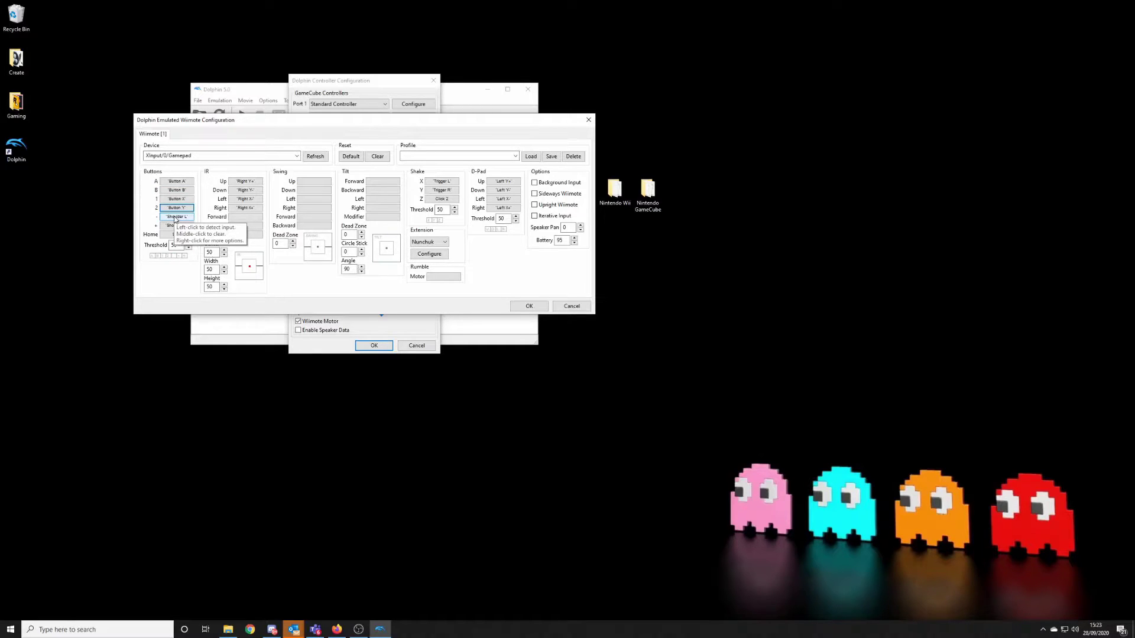
left_click(175, 217)
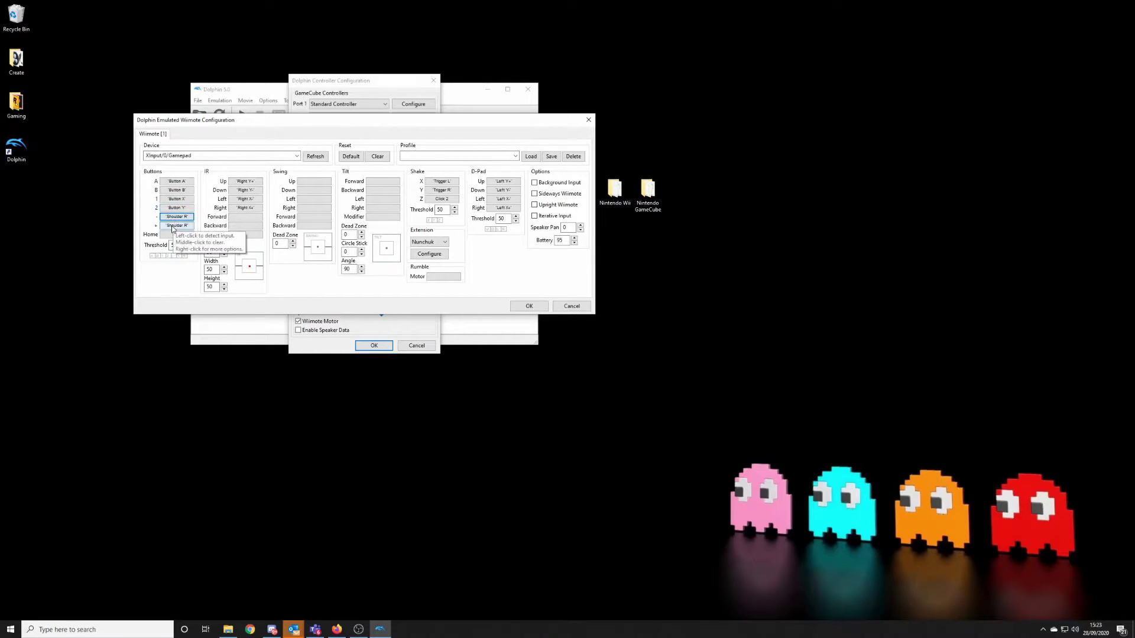
left_click(173, 226)
left_click(172, 217)
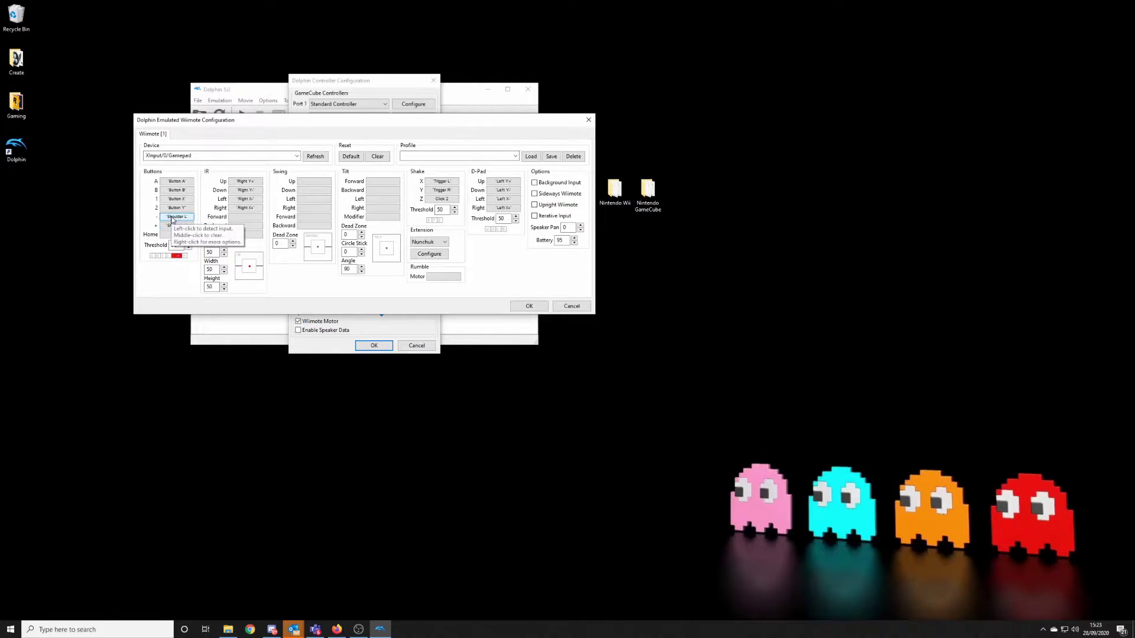
Map the Wiimote's IR up, down, left and right directions to the gamepad's left stick.
left_click(250, 182)
left_click(244, 191)
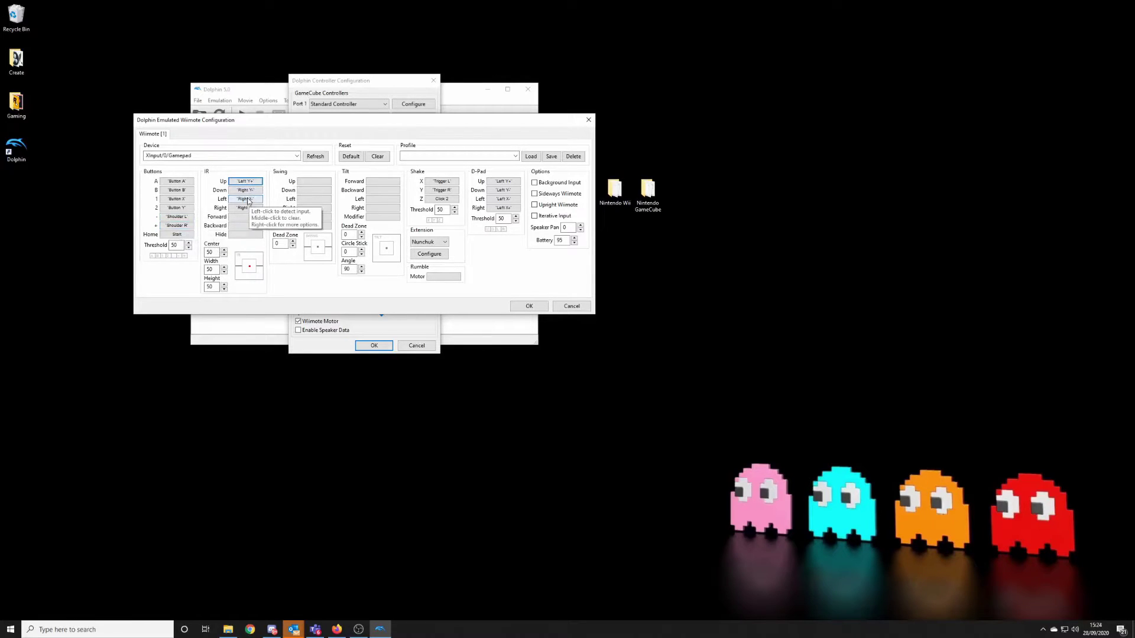
left_click(241, 200)
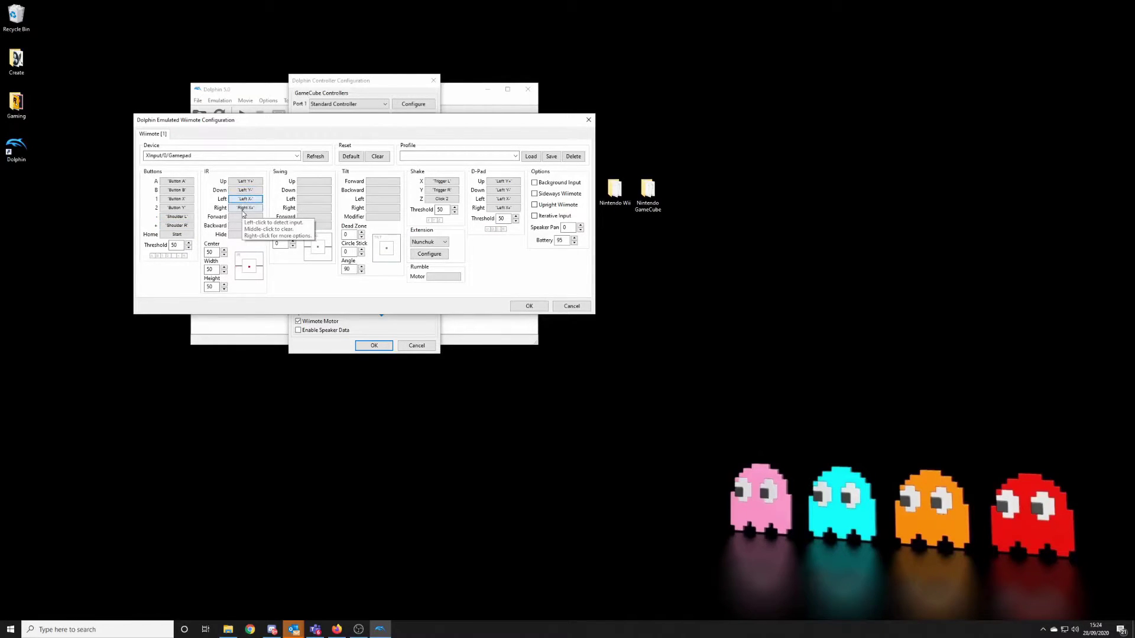
left_click(244, 208)
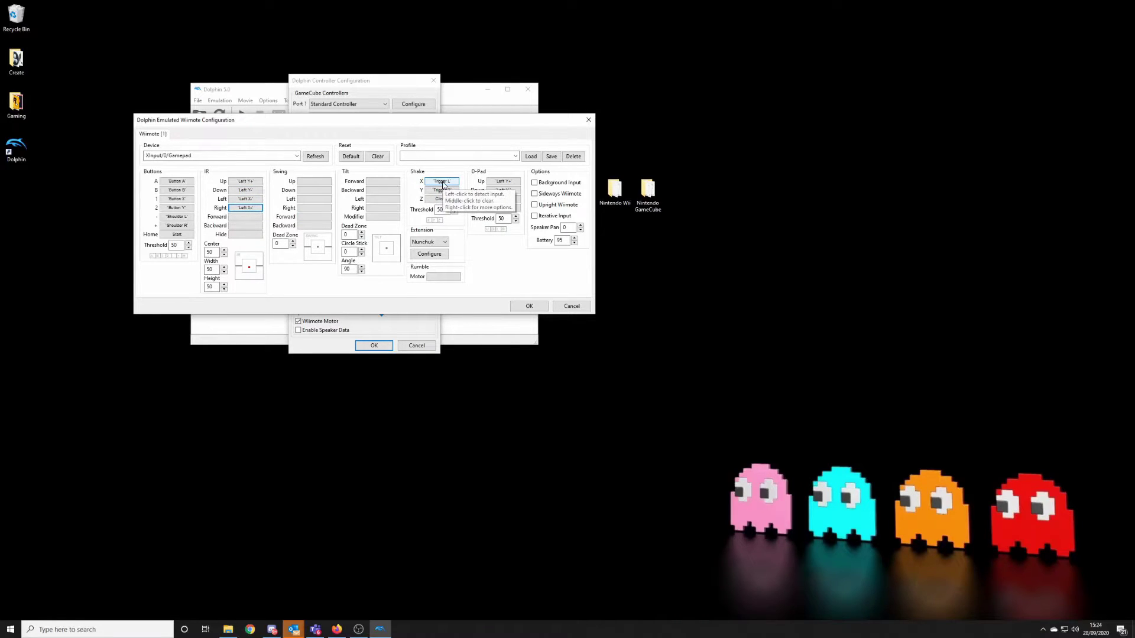
Map Wiimote shake X and Y to Trigger L and Trigger R, and the D-Pad directions to Pad N, S, W and E.
left_click(443, 183)
left_click(444, 192)
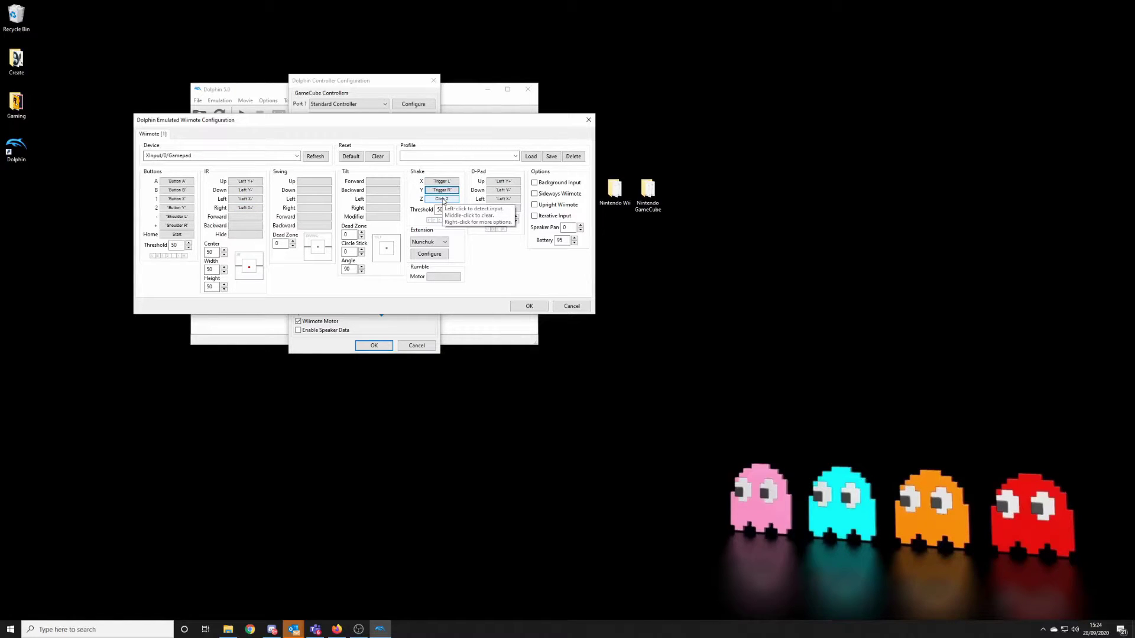
left_click(498, 182)
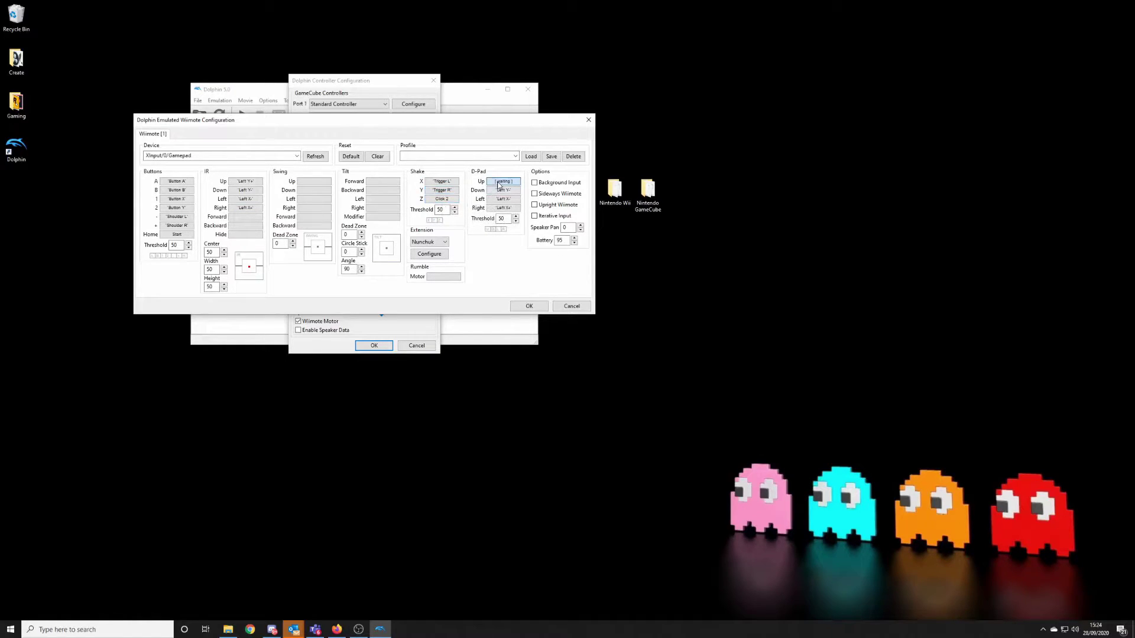
left_click(500, 190)
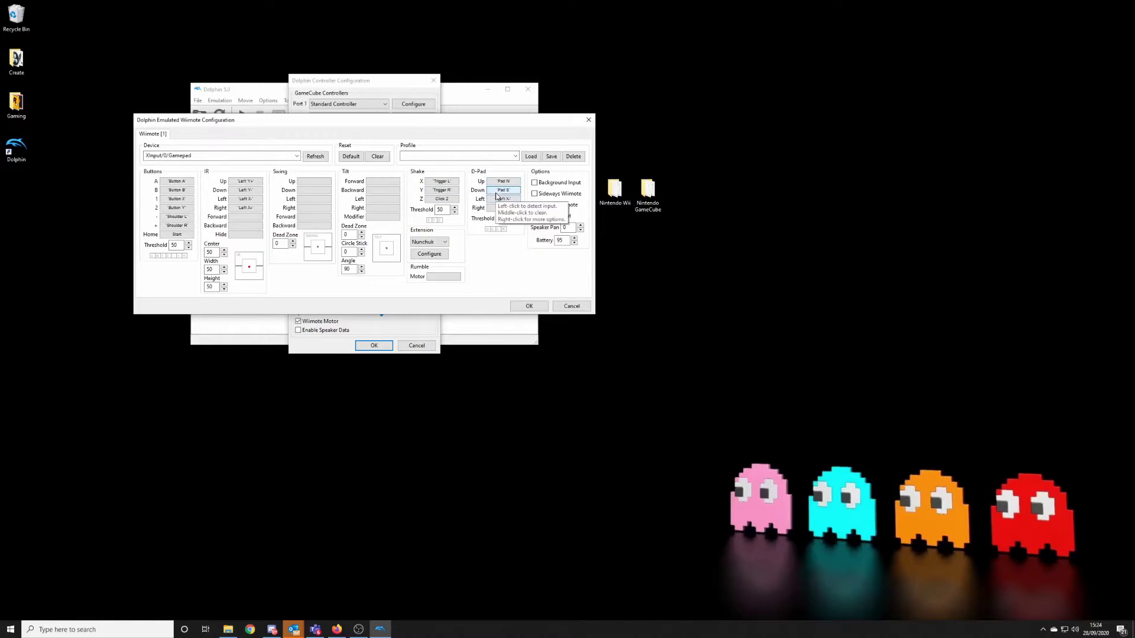
left_click(498, 199)
left_click(502, 208)
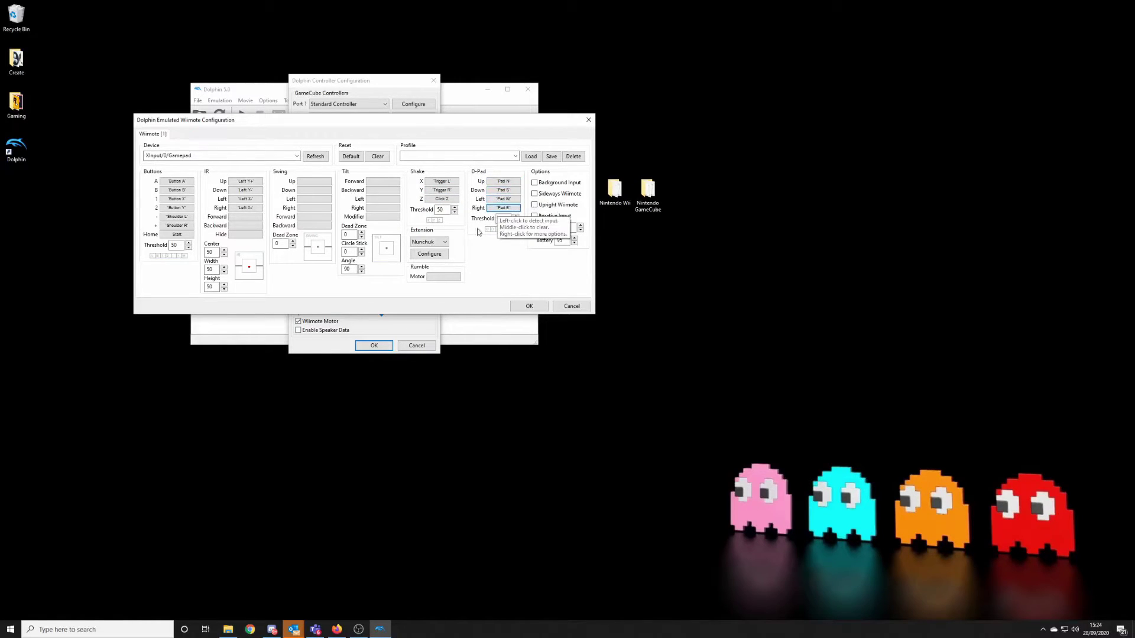
Map the Nunchuk extension's stick up, down, left and right directions to the gamepad's right stick and confirm the Nunchuk mapping.
left_click(419, 255)
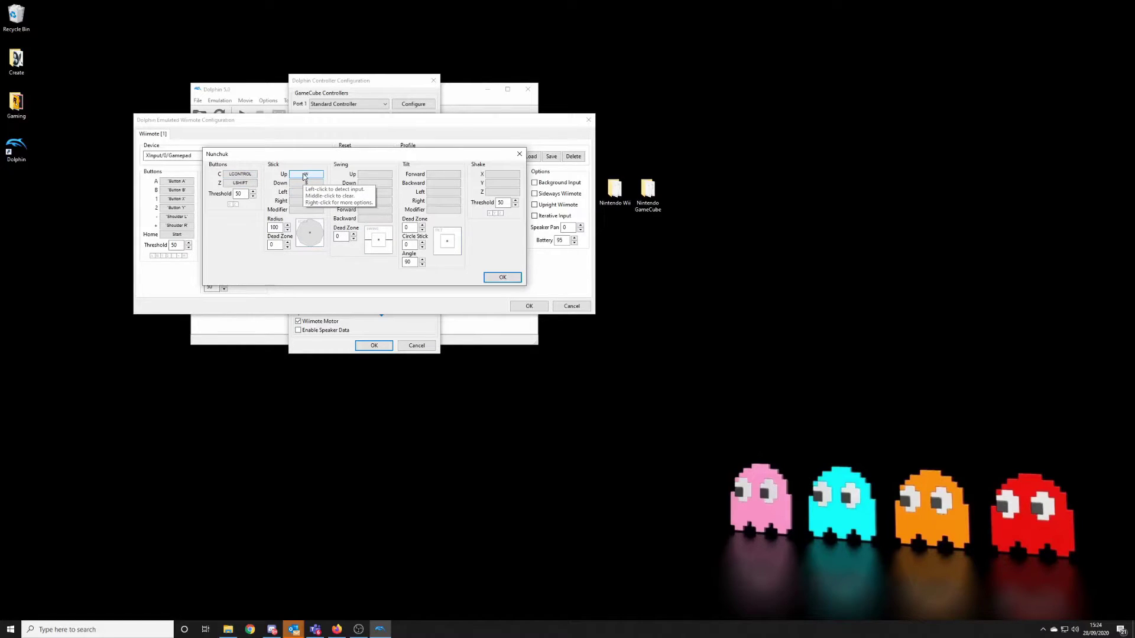
left_click(304, 177)
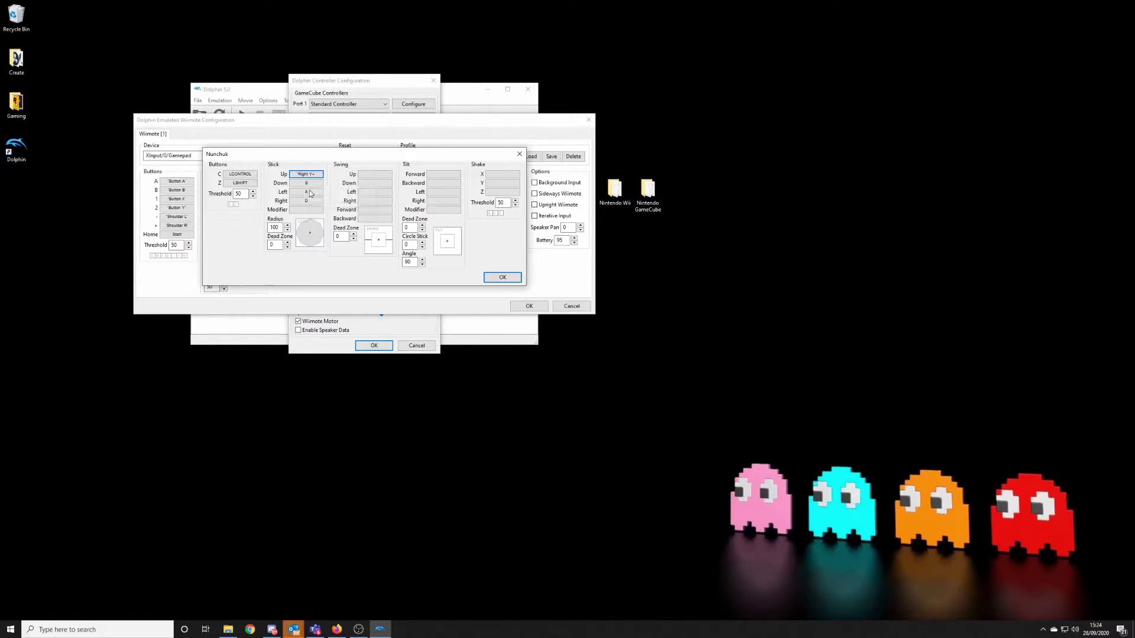
left_click(306, 183)
left_click(306, 196)
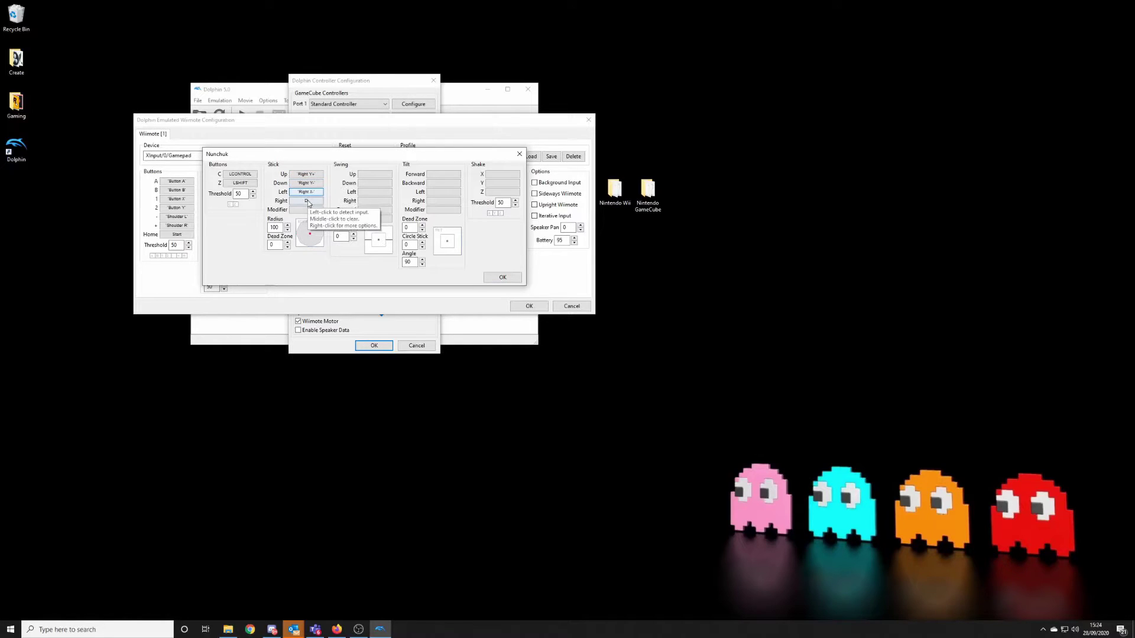
left_click(306, 201)
left_click(502, 277)
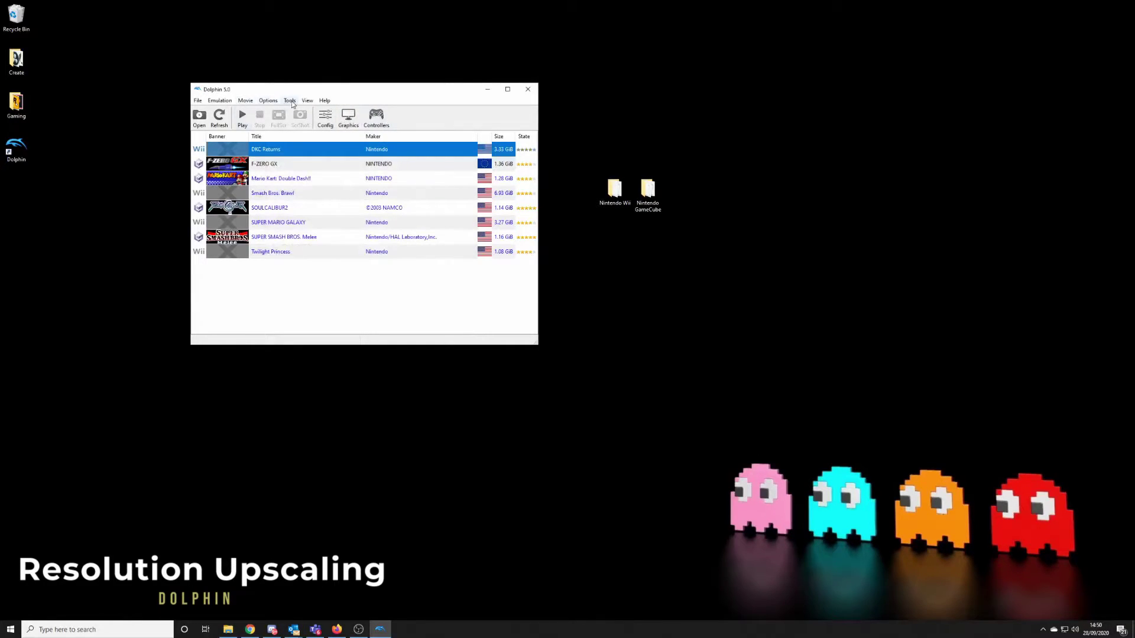
Set the graphics backend to Direct3D 11 and enable the Show FPS option in the graphics settings.
left_click(289, 101)
mouse_move(268, 100)
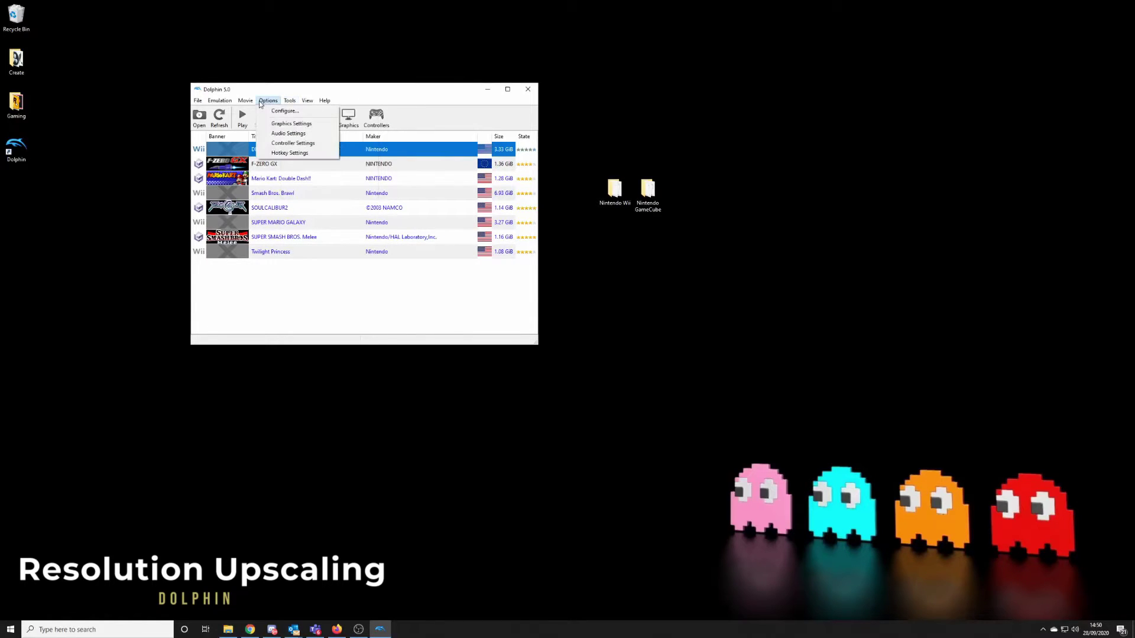
left_click(285, 125)
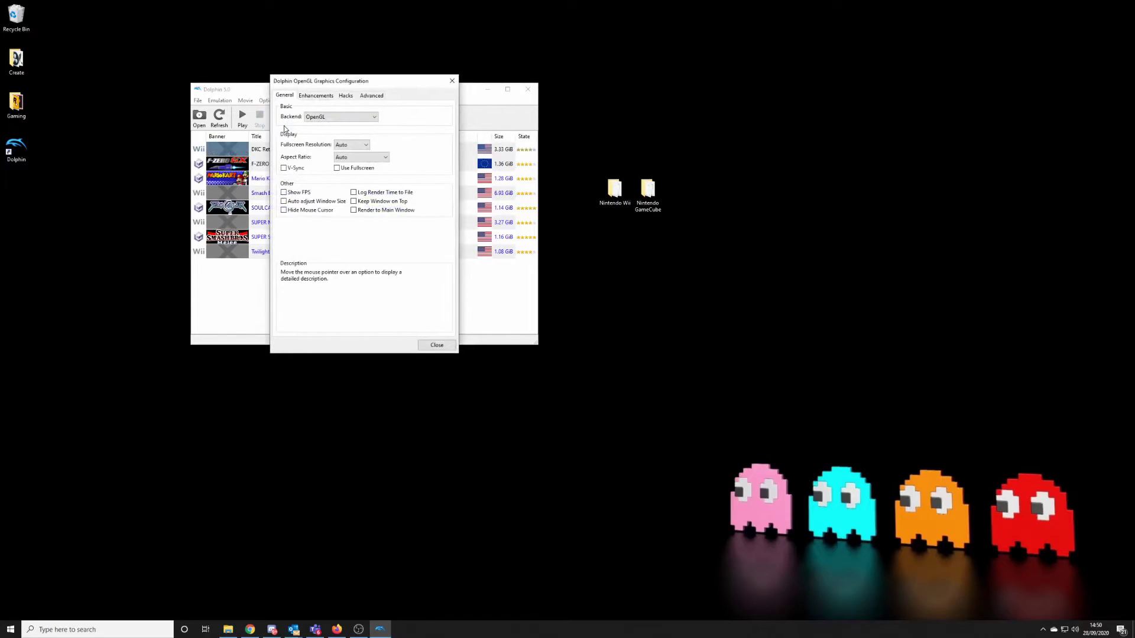
left_click(315, 95)
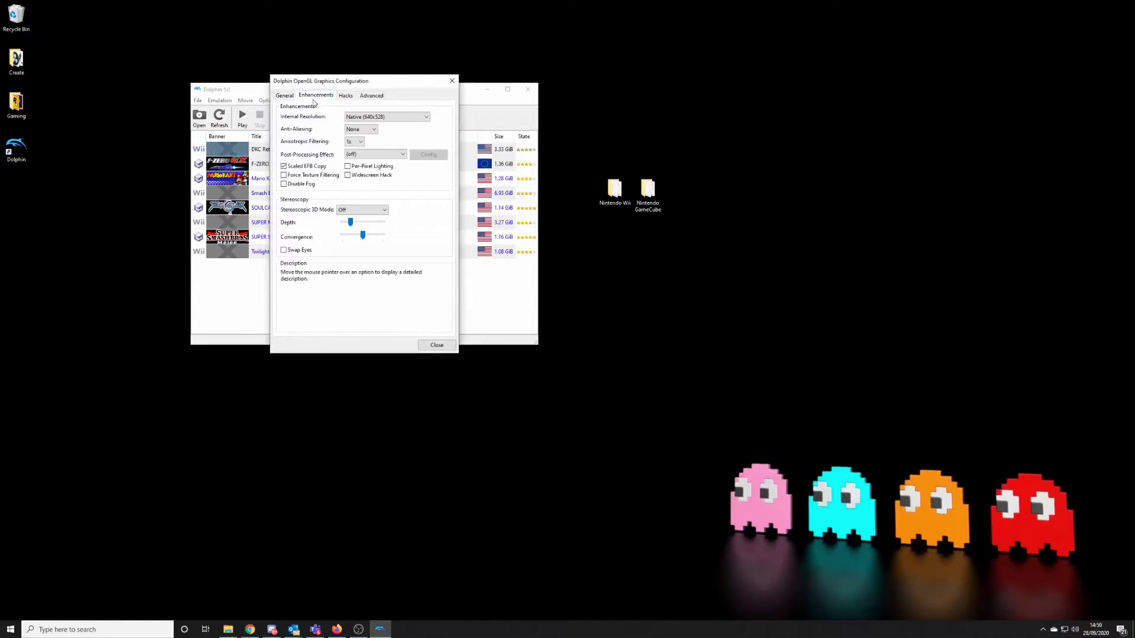
left_click(284, 95)
left_click(315, 117)
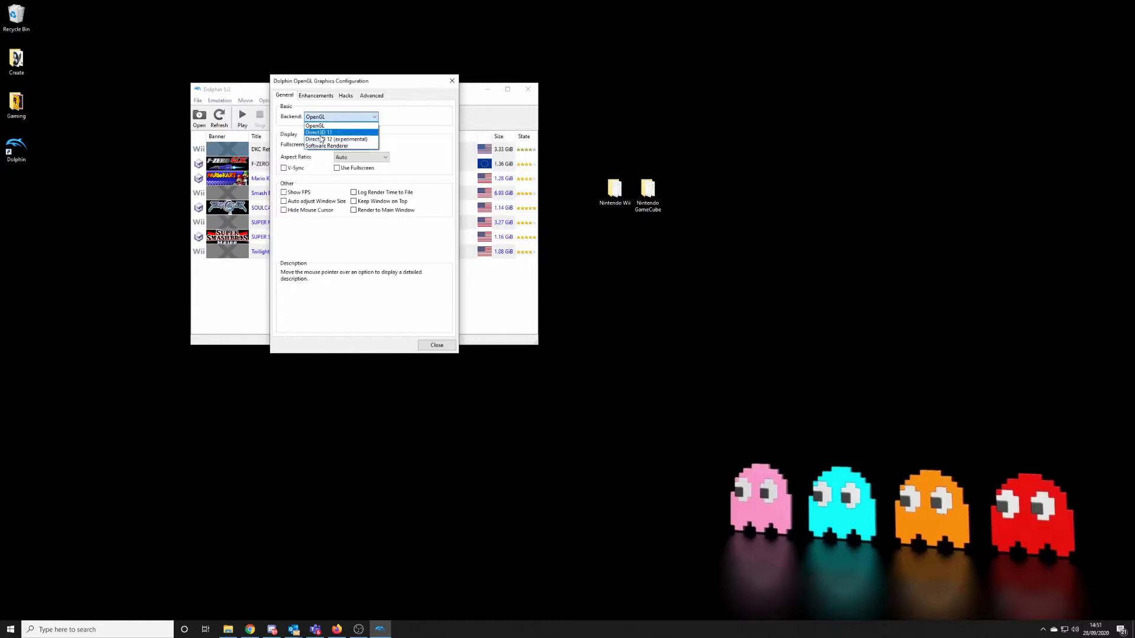
left_click(321, 133)
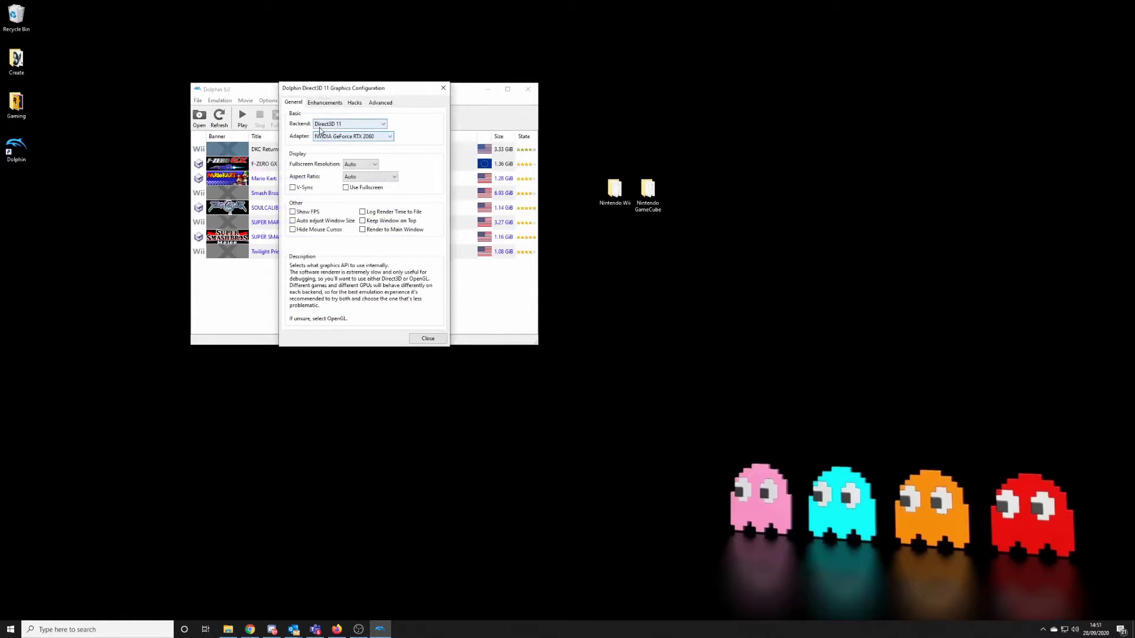
left_click(368, 125)
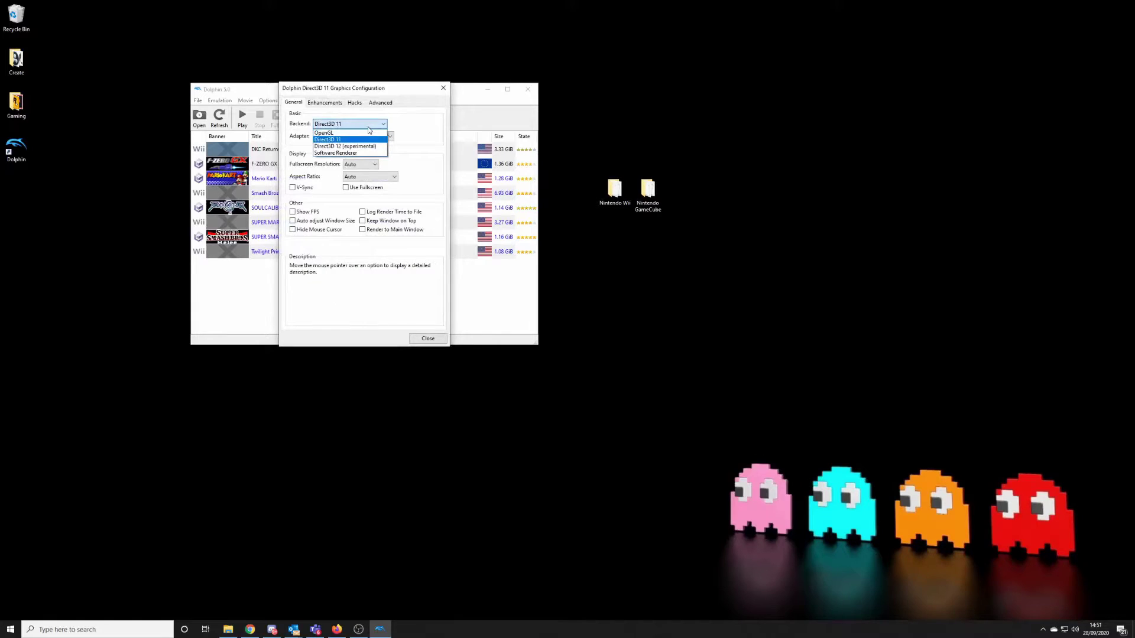
left_click(368, 127)
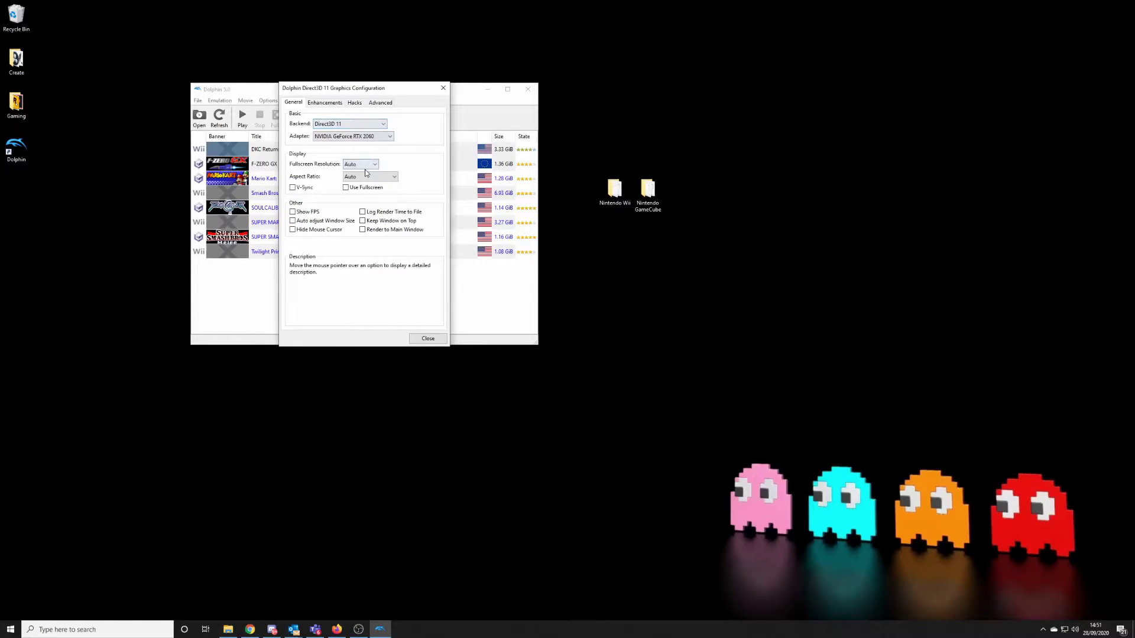
left_click(355, 137)
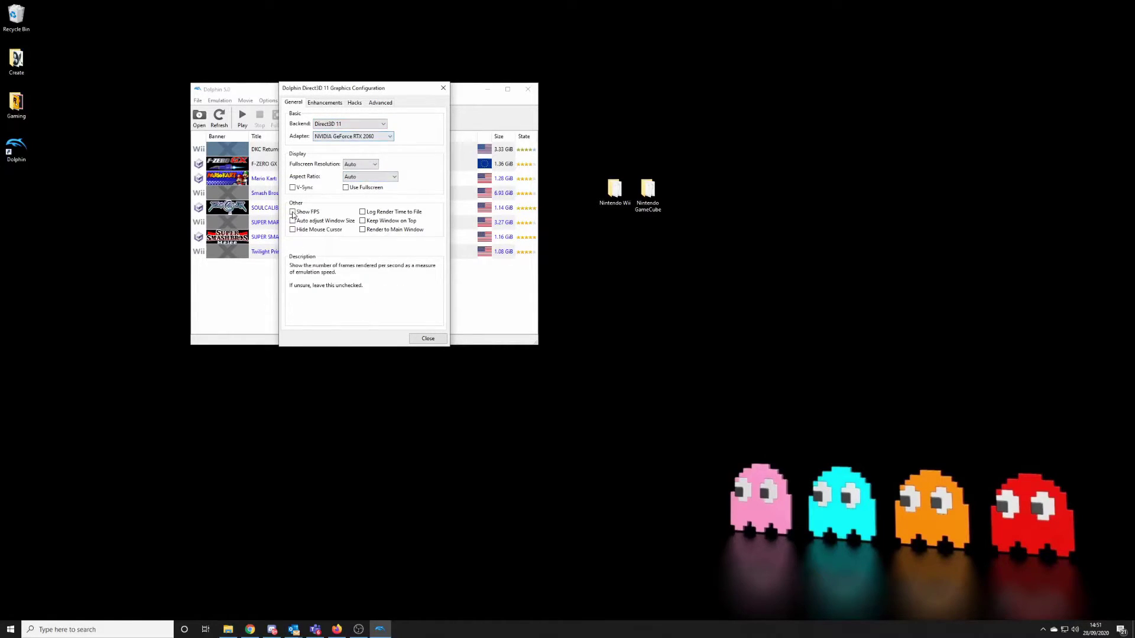
left_click(294, 212)
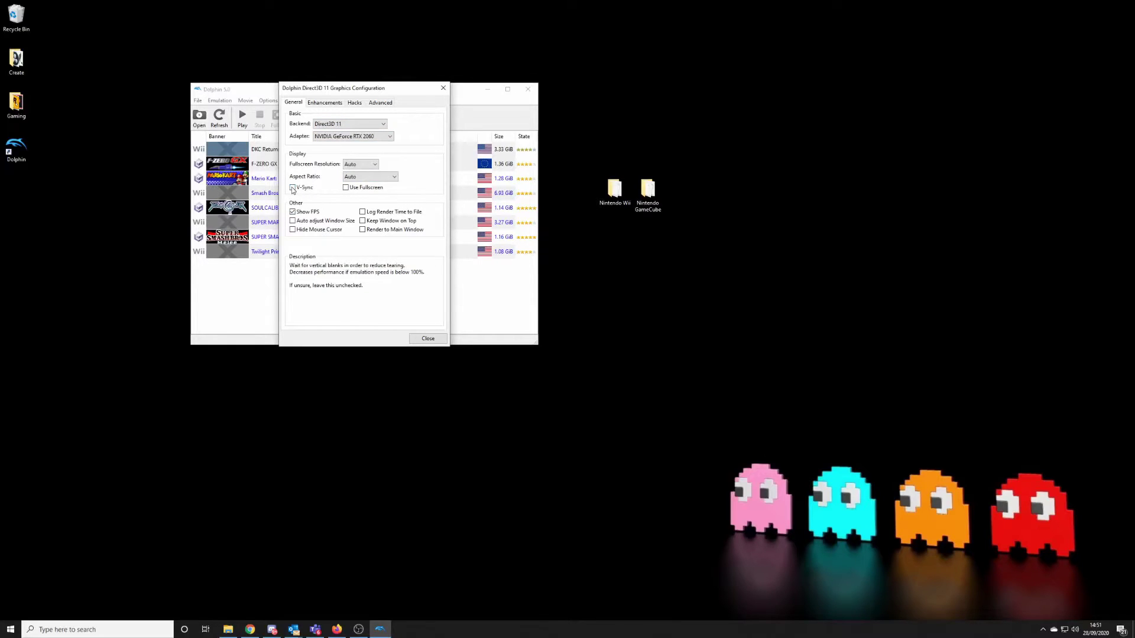
Set the internal resolution to 4x Native (2560x2112) for 1440p and anti-aliasing to 8x MSAA, and close the graphics configuration.
left_click(325, 102)
left_click(434, 124)
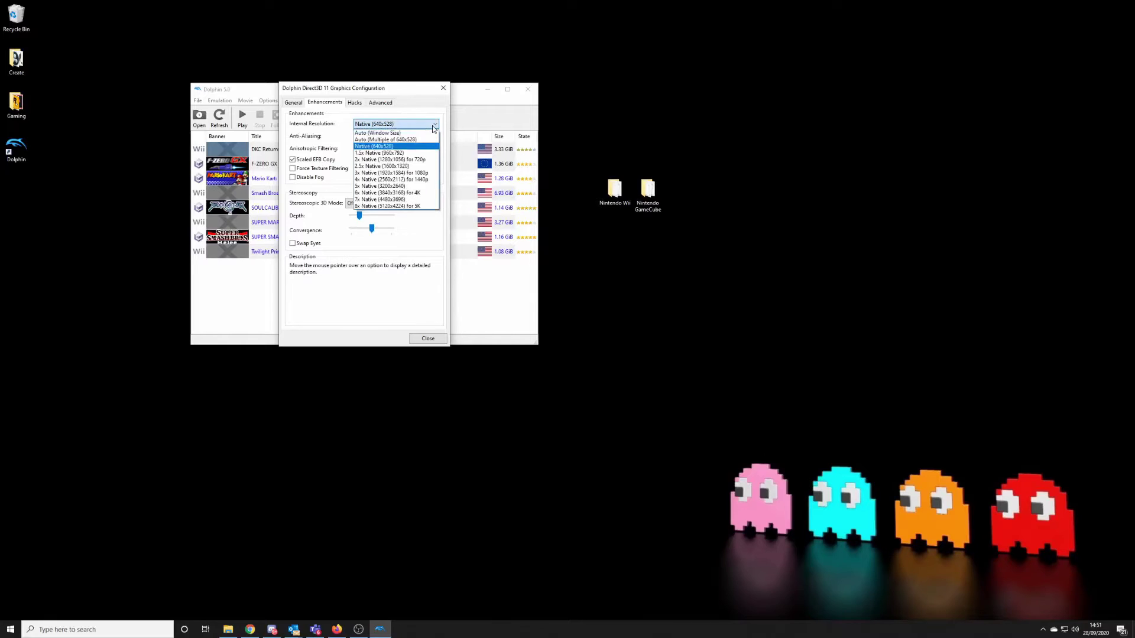
left_click(428, 180)
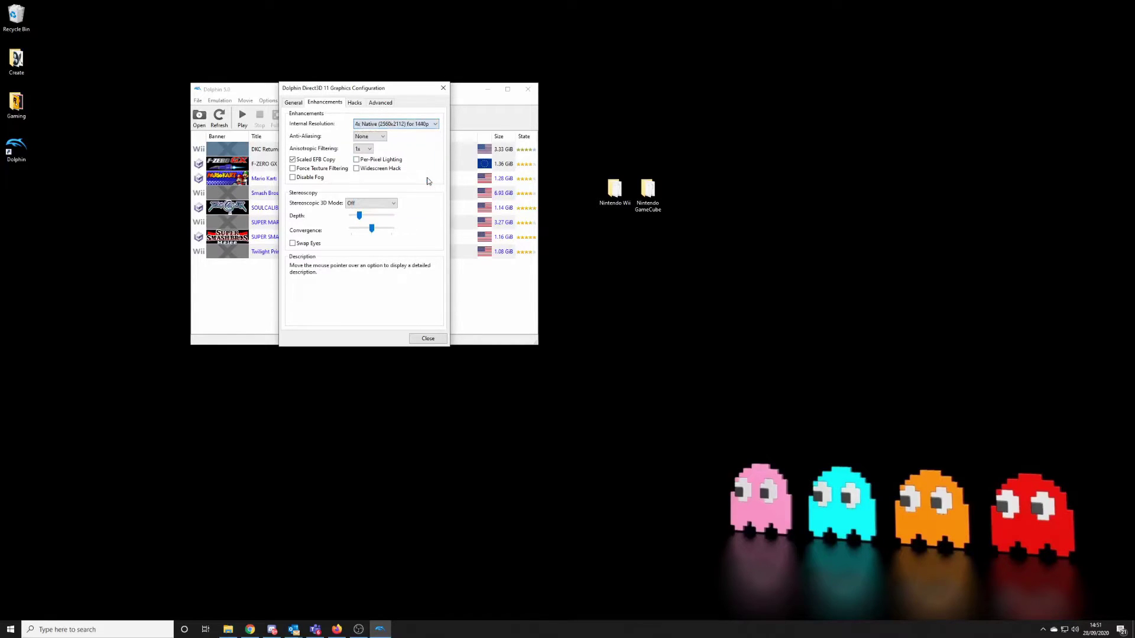
left_click(372, 136)
left_click(369, 165)
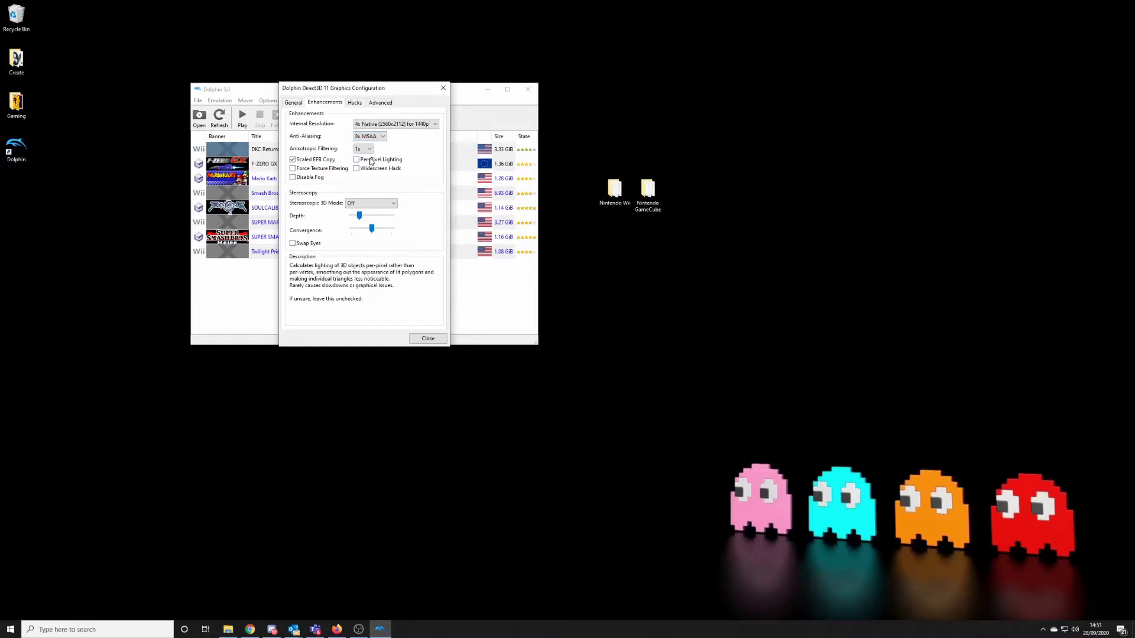
left_click(359, 103)
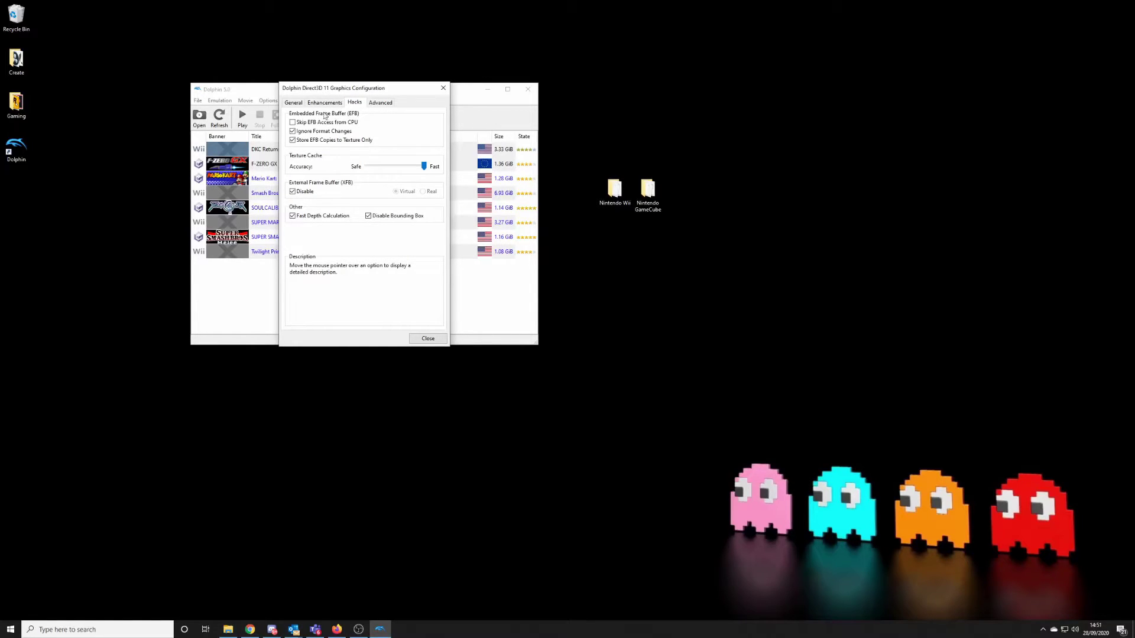
left_click(380, 103)
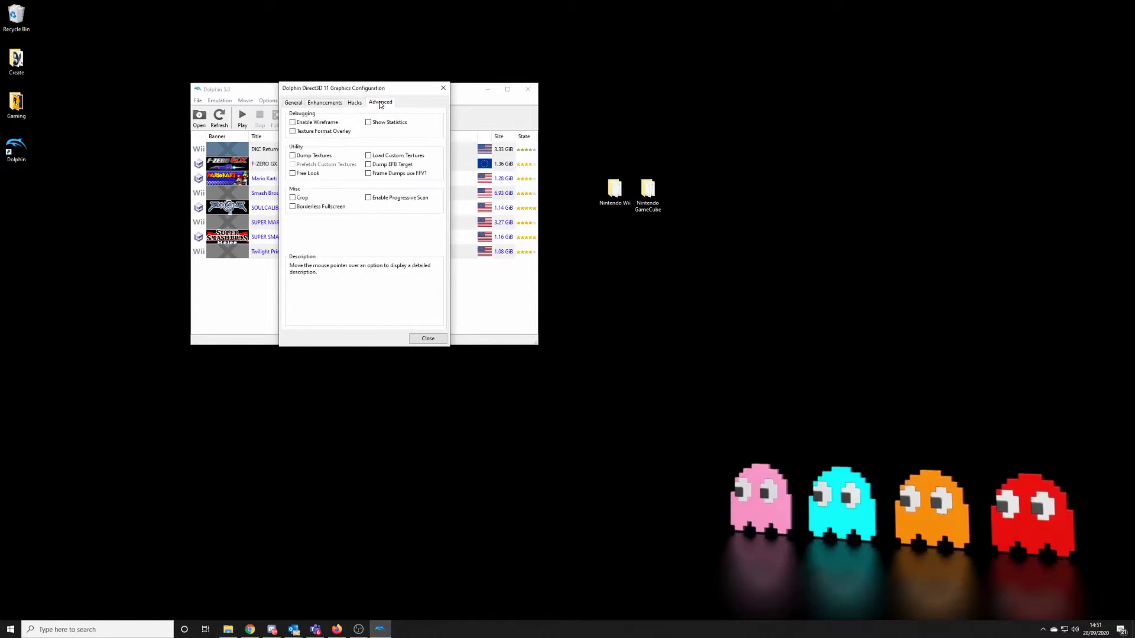
left_click(428, 338)
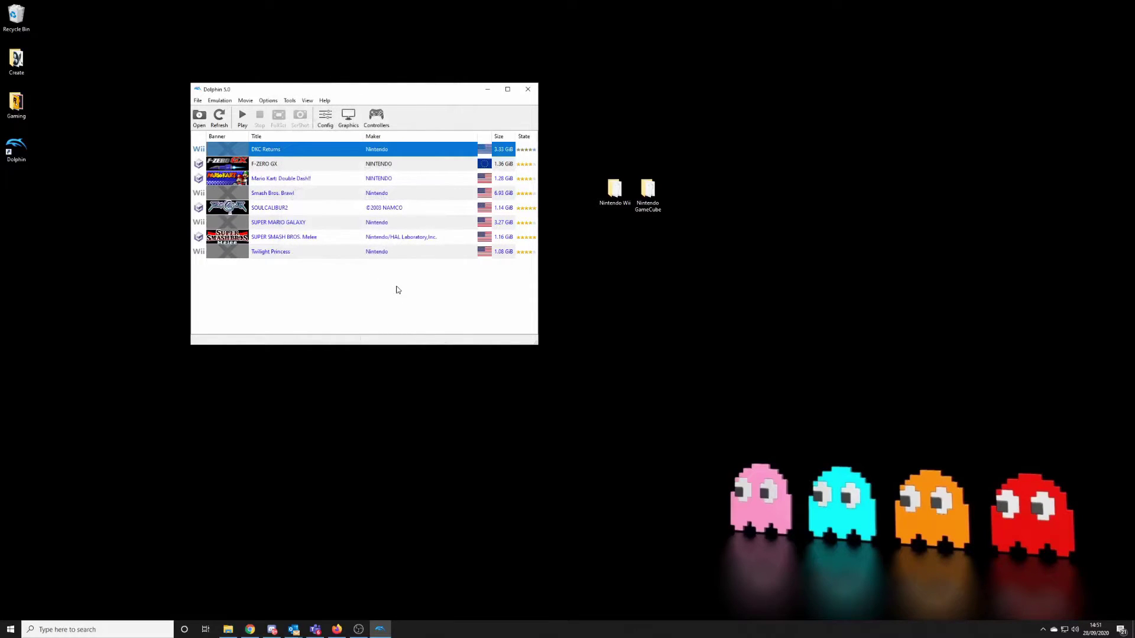